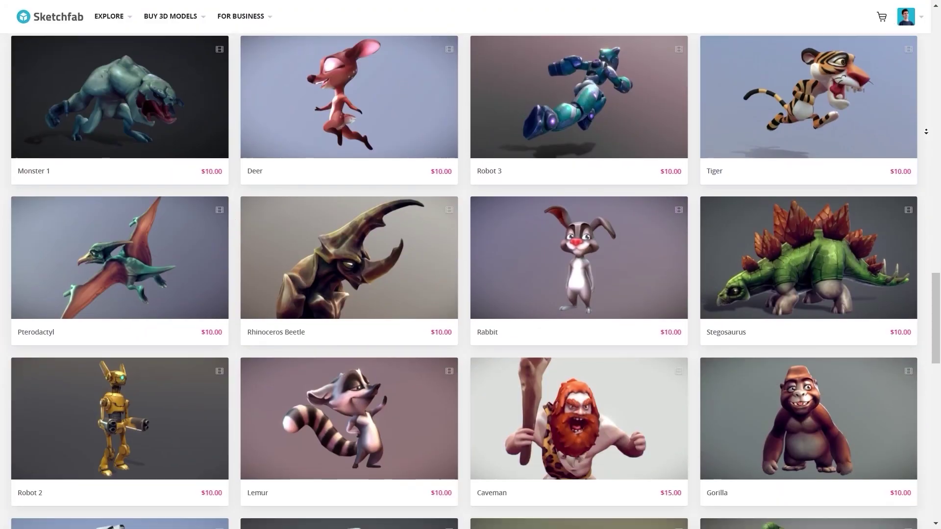
scroll(927, 132, "down", 5)
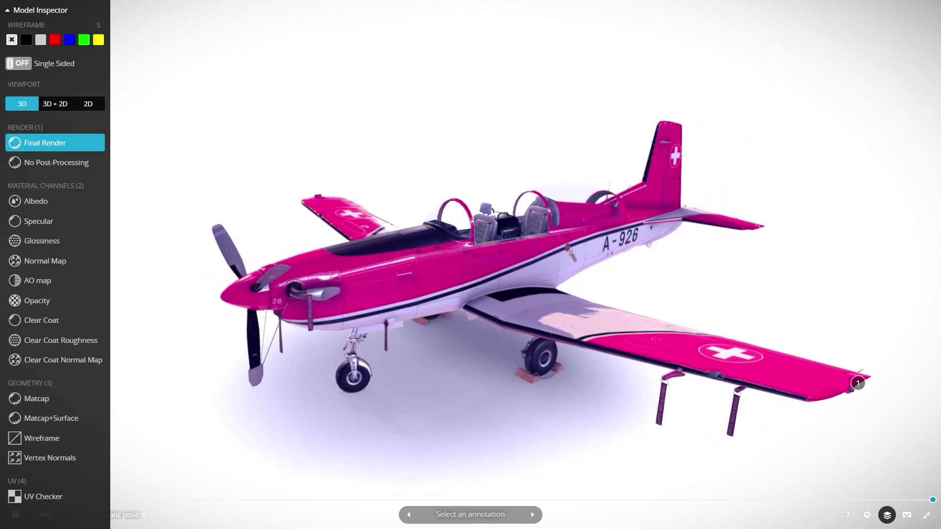
key("5")
key("4")
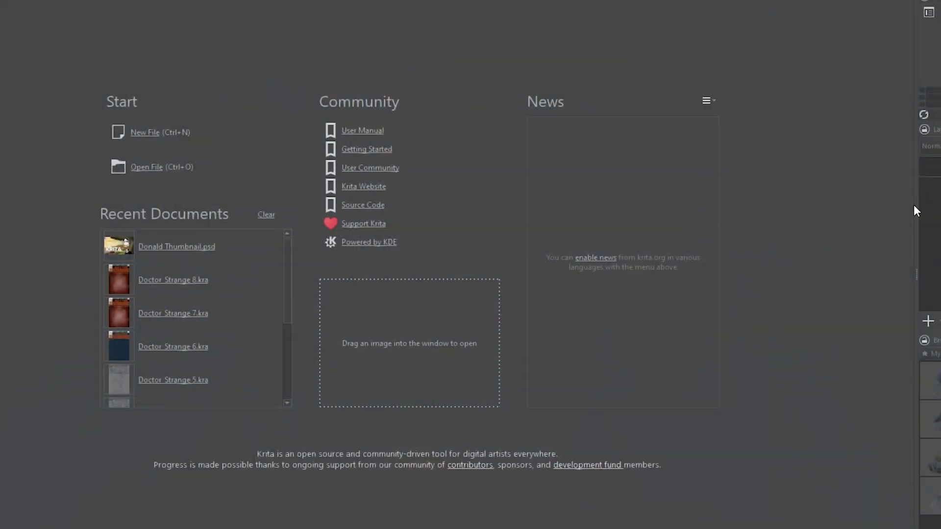
Create a new 1,920 x 1,080 px document and switch to the Animation workspace.
key("ctrl+n")
left_click(569, 381)
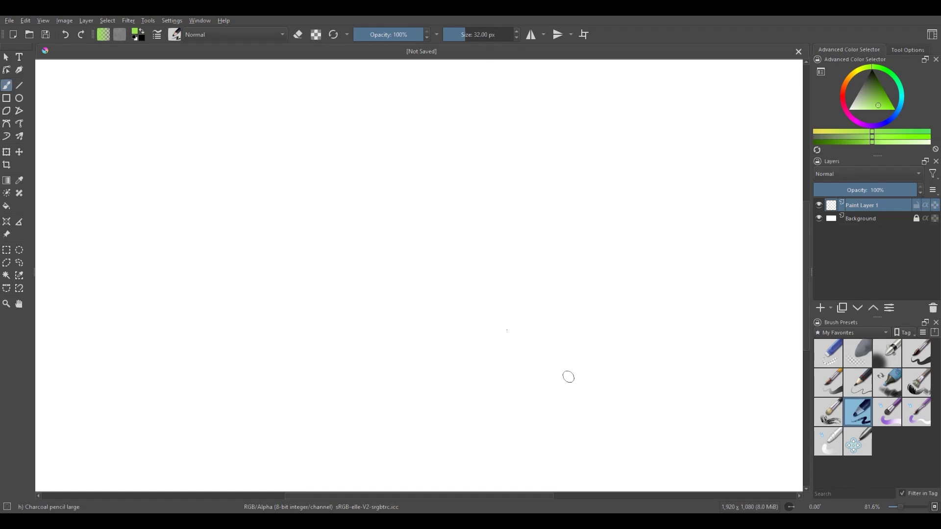
left_click(203, 23)
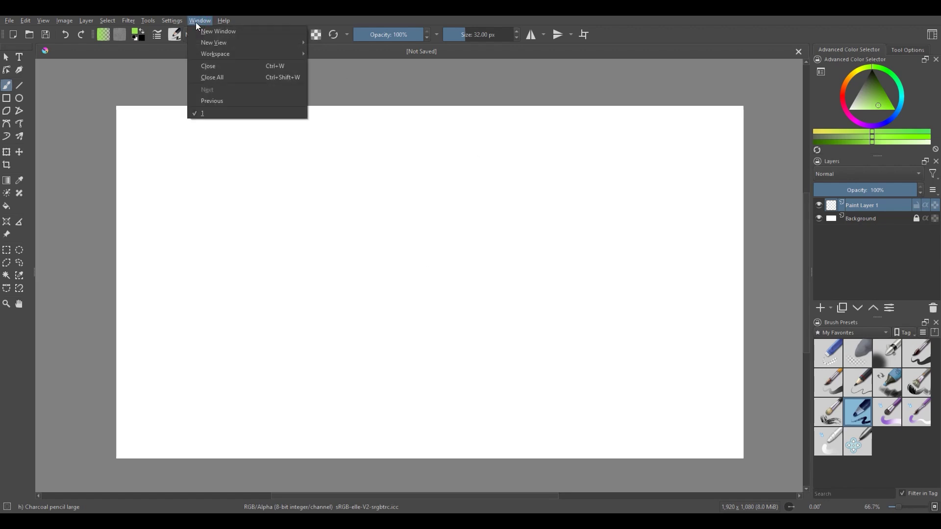
mouse_move(209, 54)
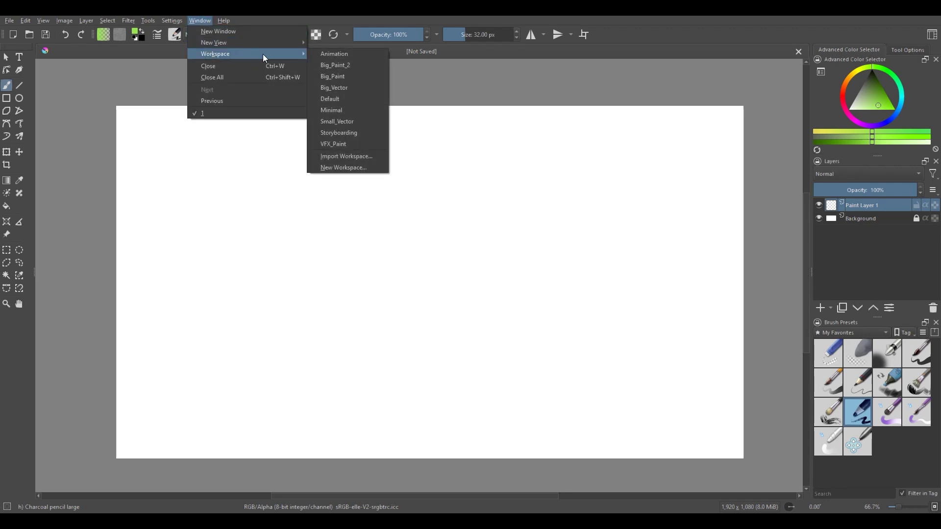
left_click(353, 55)
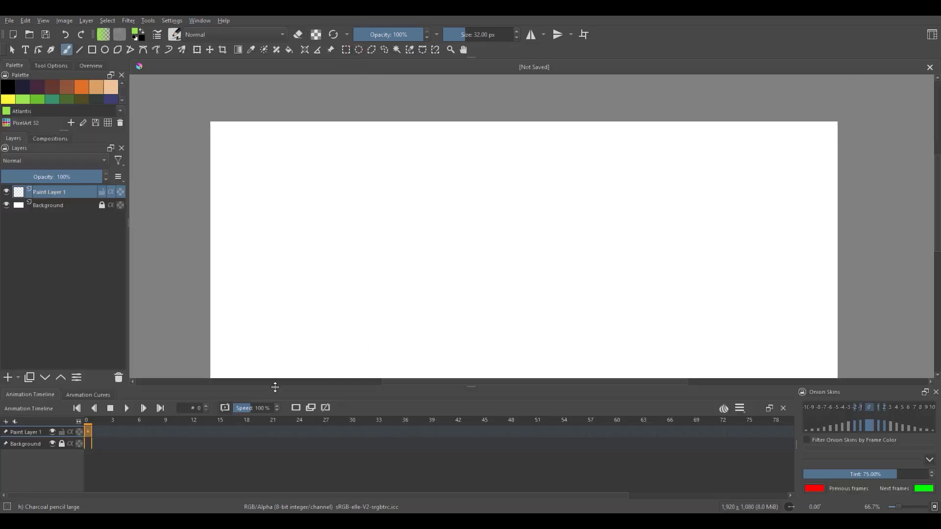
Dock Onion Skins beneath Layers and reduce the height of the animation timeline.
left_click_drag(275, 387, 282, 402)
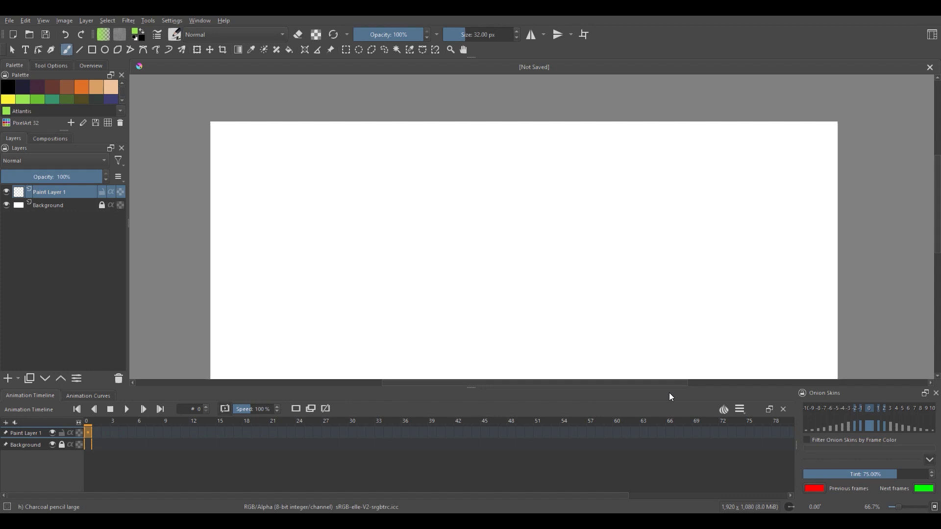
left_click_drag(861, 395, 64, 366)
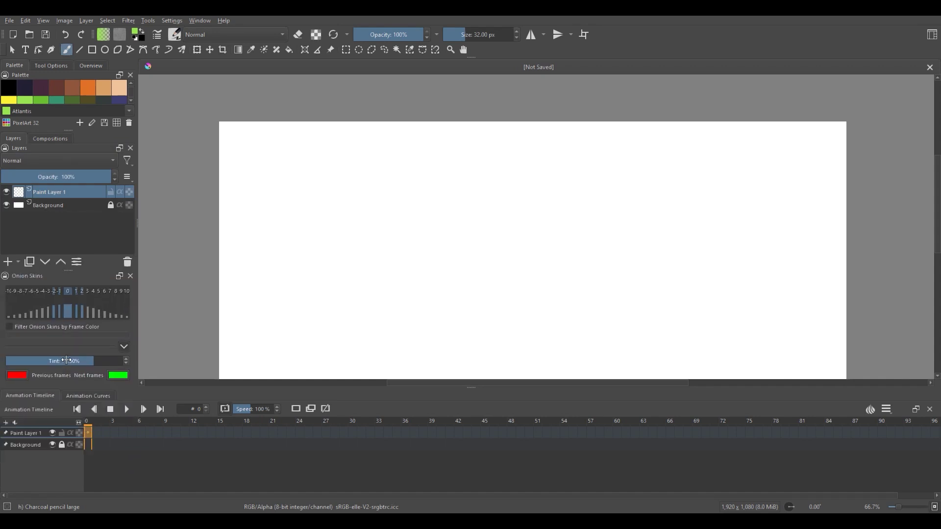
left_click_drag(219, 389, 220, 421)
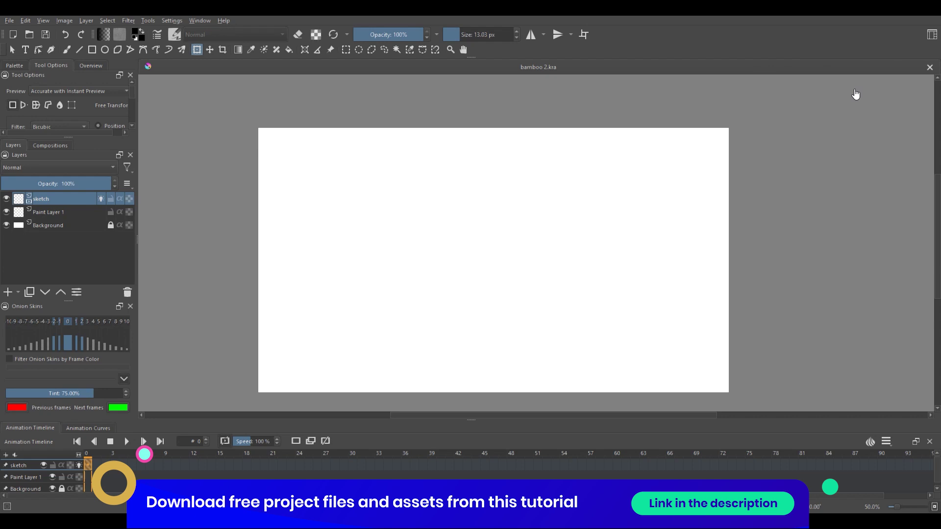
Turn on horizontal mirror painting and insert the image style frame b from the Resources_Bamboo folder as a new layer.
mouse_move(276, 521)
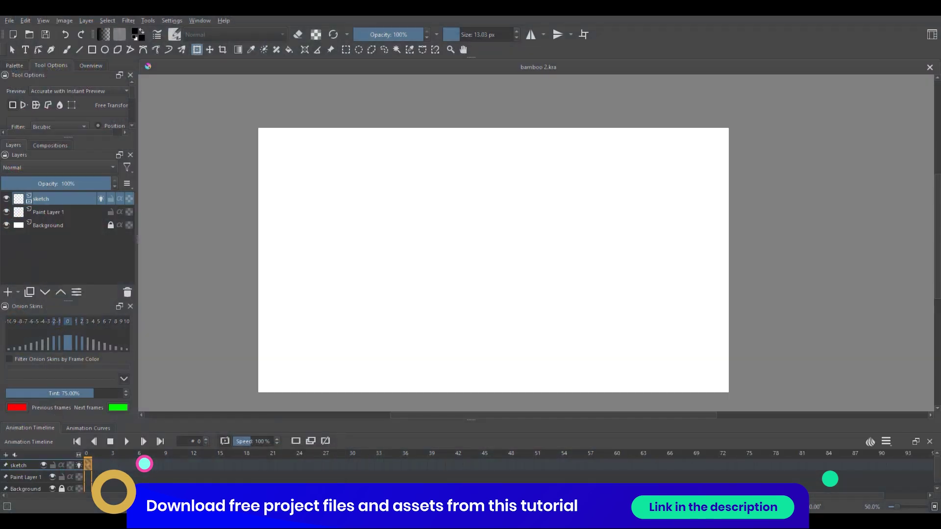
left_click(531, 34)
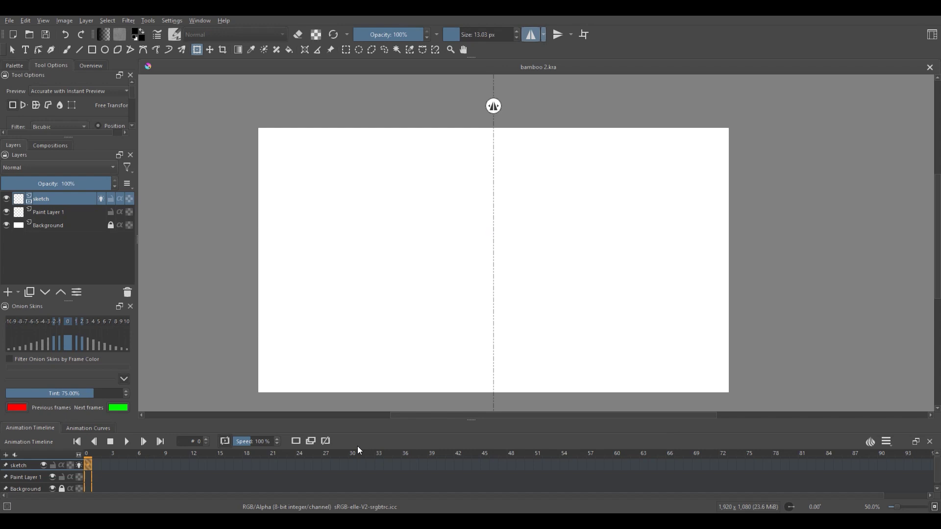
key("alt+Tab")
left_click_drag(630, 243, 372, 222)
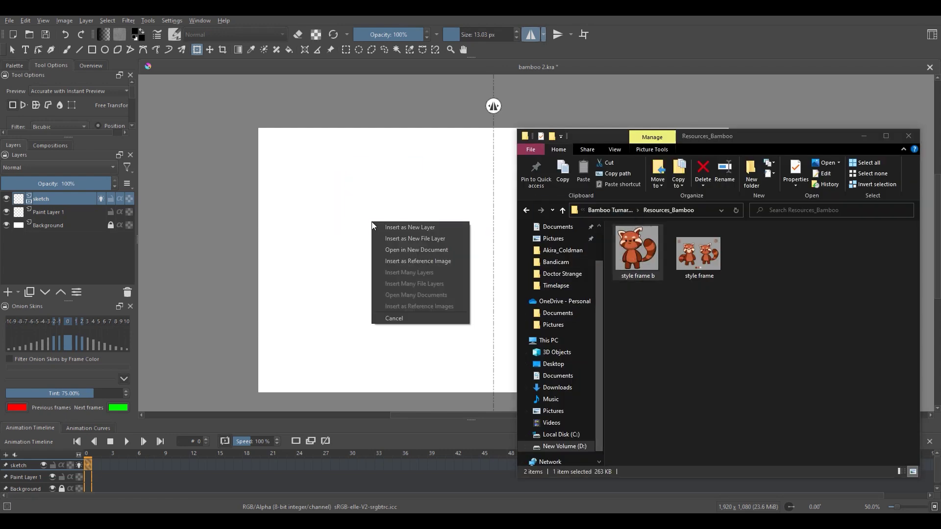
left_click(433, 227)
Scale the red panda reference to fit the canvas, line up its body with the mirror axis, and fade it beneath the sketch layer.
key("t")
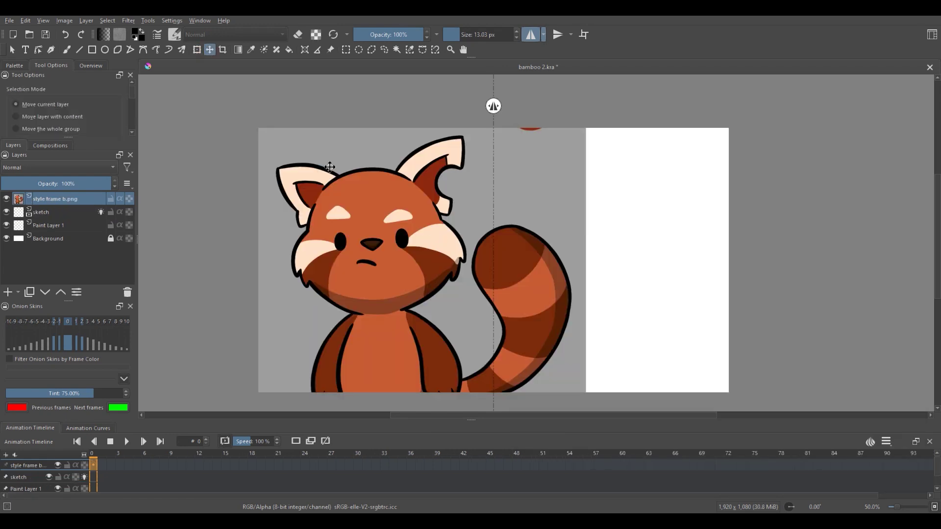
left_click_drag(325, 165, 445, 181)
left_click(197, 49)
left_click_drag(378, 136, 513, 275)
left_click_drag(589, 333, 495, 216)
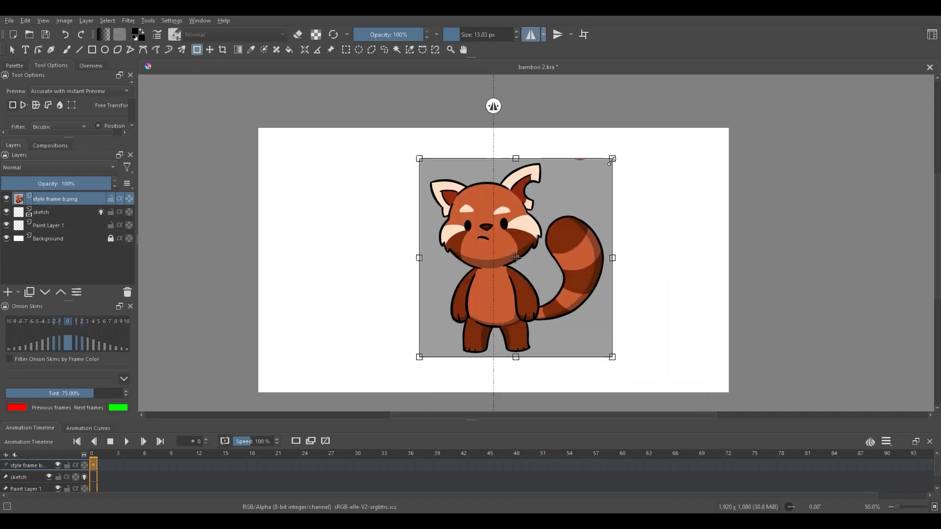
left_click_drag(613, 157, 630, 141)
left_click_drag(544, 219, 542, 229)
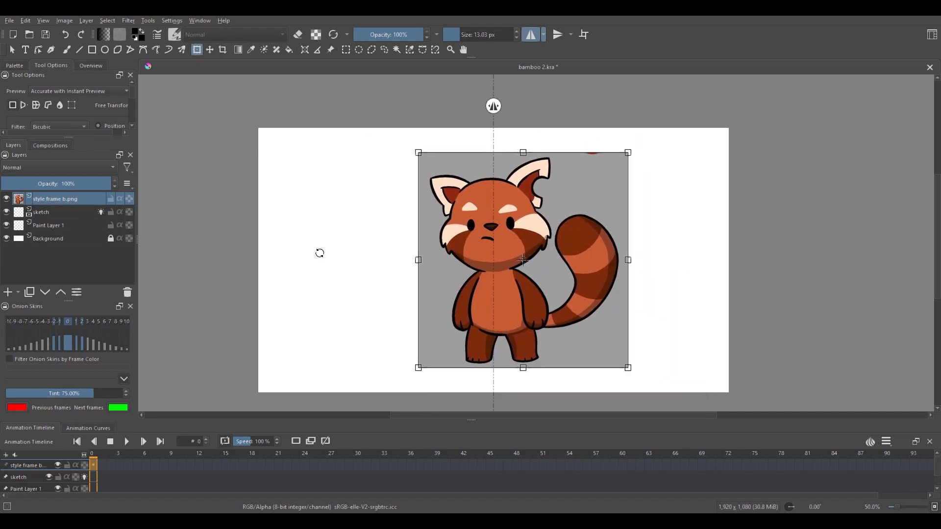
left_click_drag(63, 183, 21, 184)
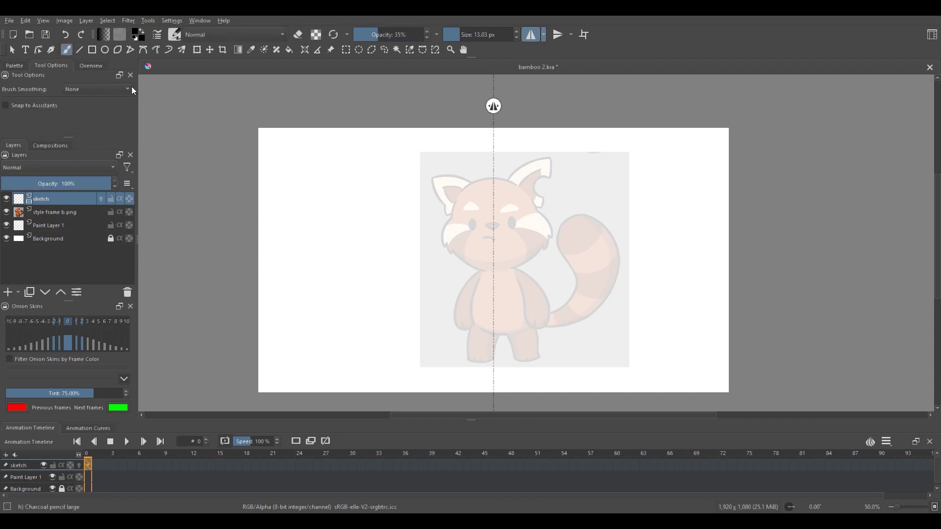
Browse all brush presets and view the tags that can be assigned to the Pencil-3 Large 4B preset.
left_click(176, 37)
left_click(196, 53)
left_click(207, 27)
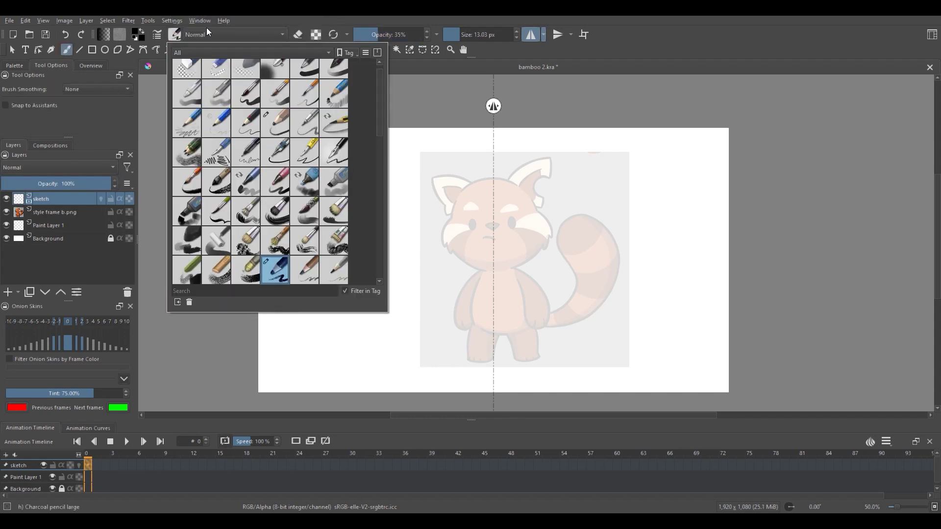
scroll(283, 143, "down", 8)
scroll(239, 162, "up", 8)
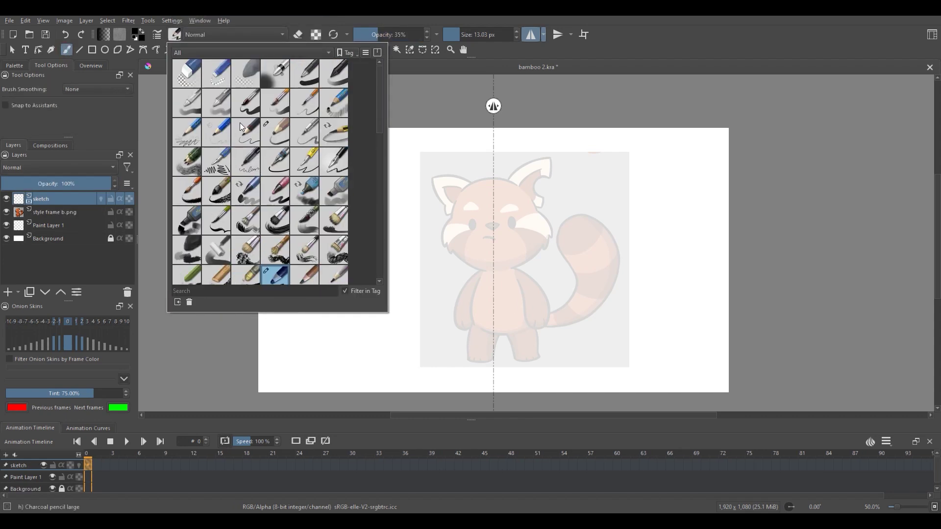
right_click(273, 129)
mouse_move(316, 142)
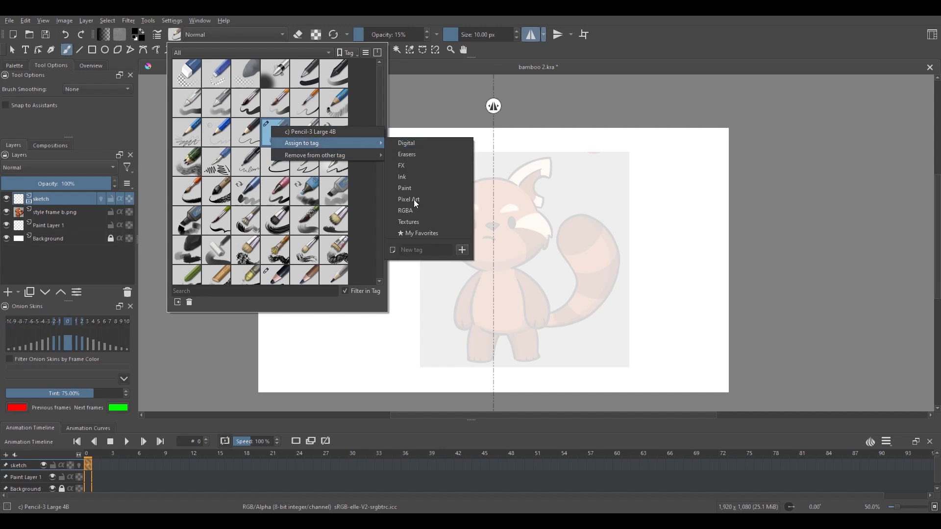
key("Escape")
Filter the brush presets by My Favorites and choose the Charcoal pencil large brush.
left_click(190, 53)
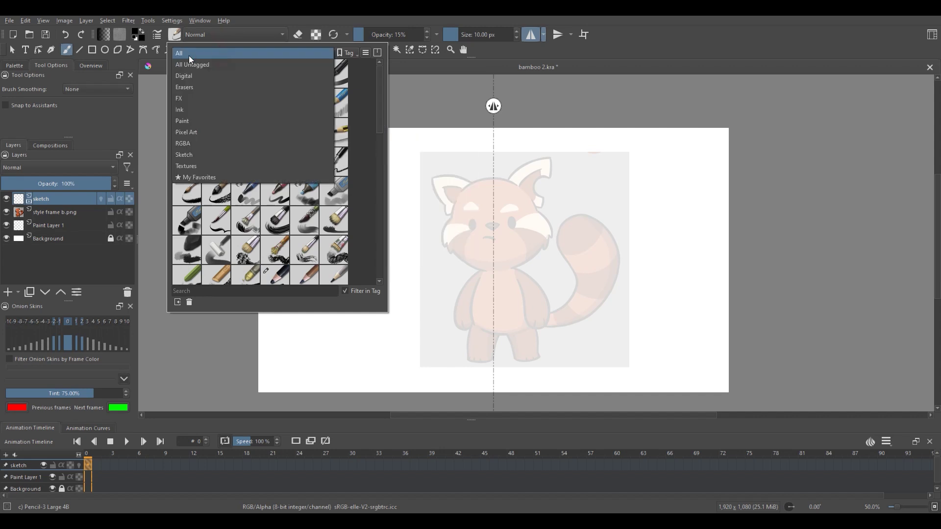
left_click(209, 177)
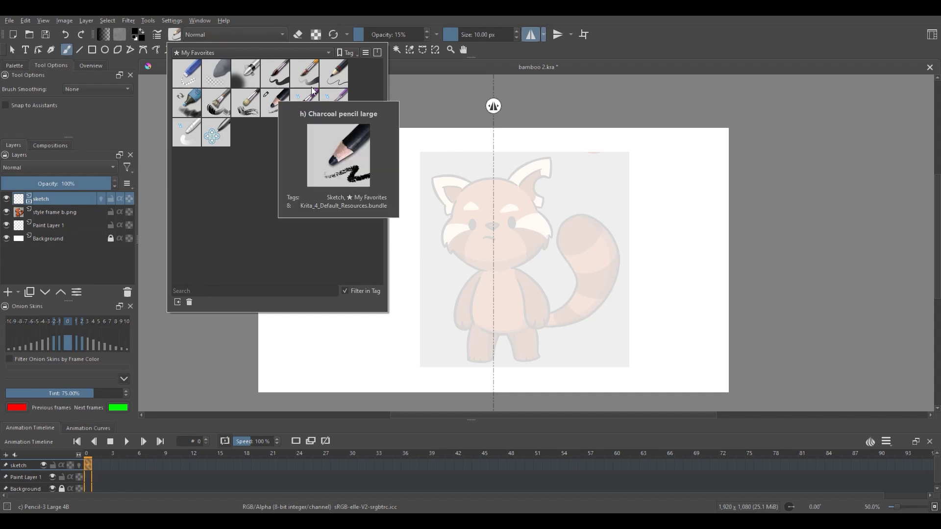
left_click(278, 100)
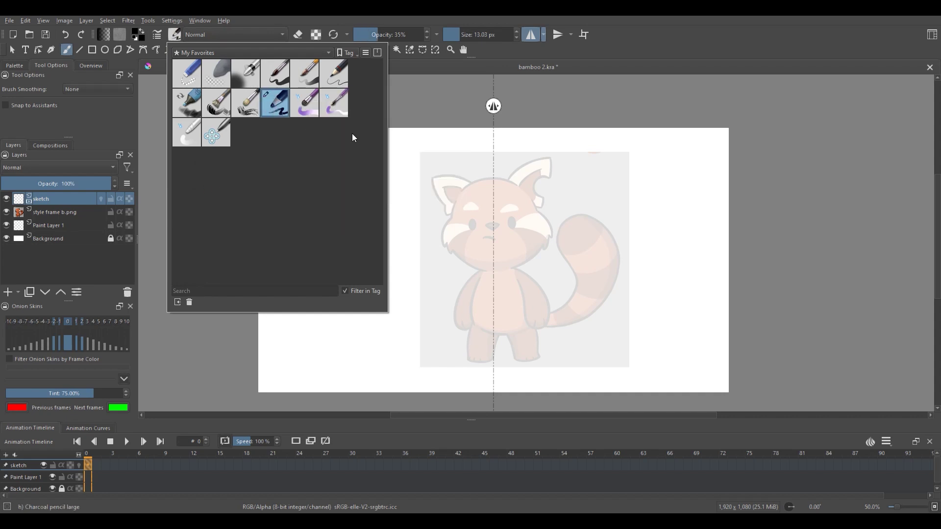
left_click(425, 23)
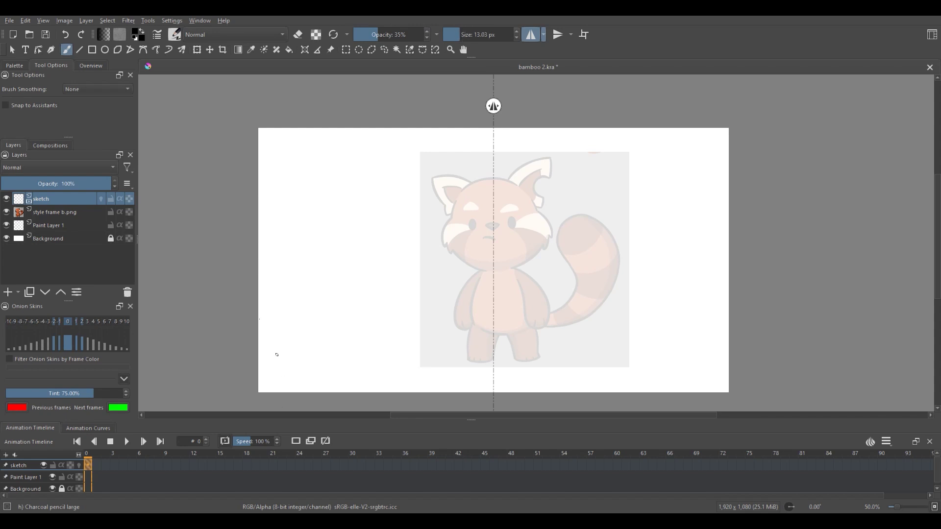
Check the keyboard shortcut assigned to the Create Blank Frame animation action in the Krita configuration.
left_click(175, 21)
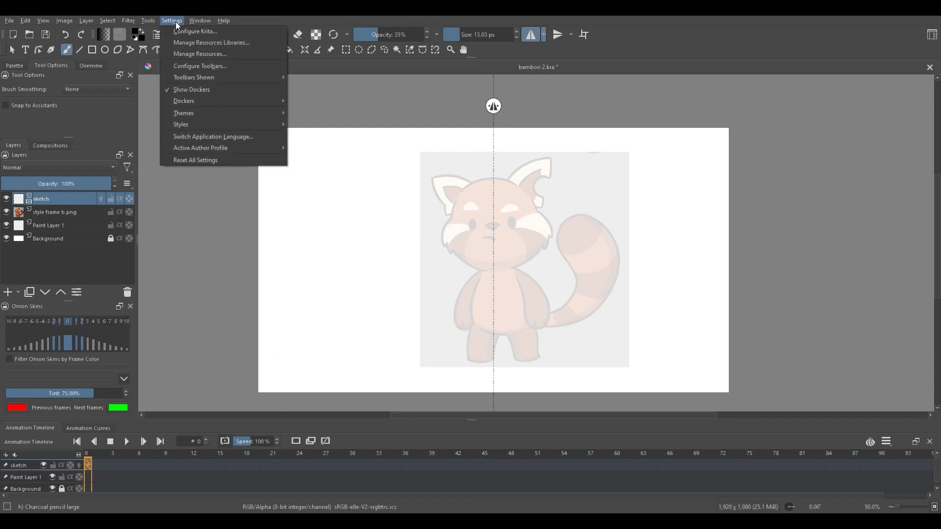
left_click(215, 32)
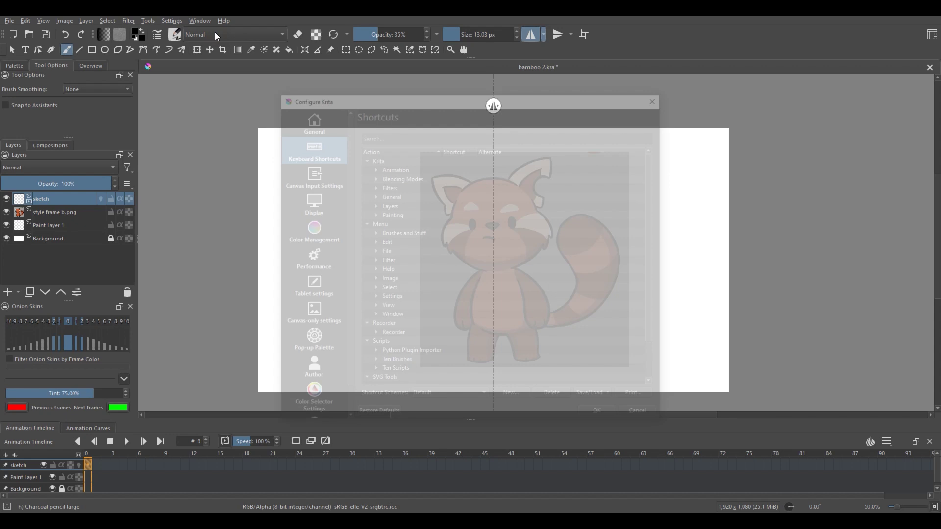
left_click(308, 123)
left_click(313, 148)
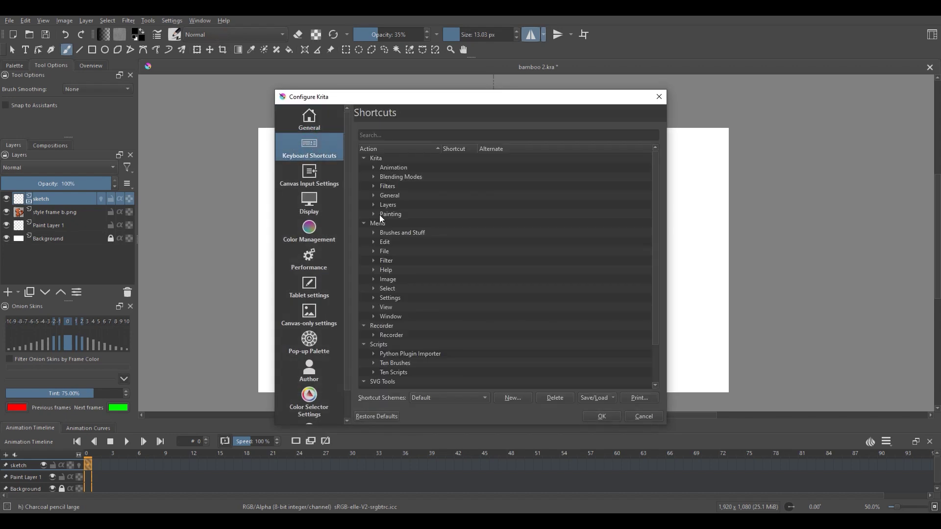
left_click(373, 167)
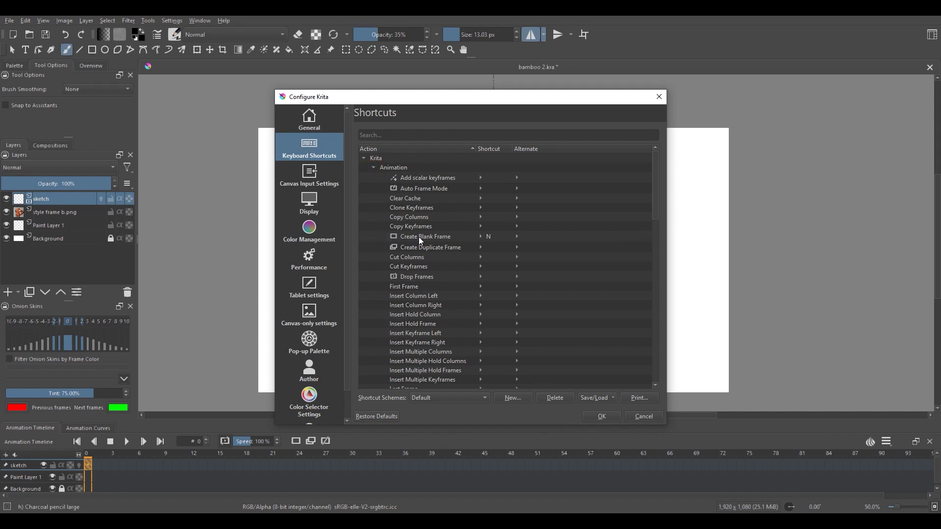
left_click(458, 236)
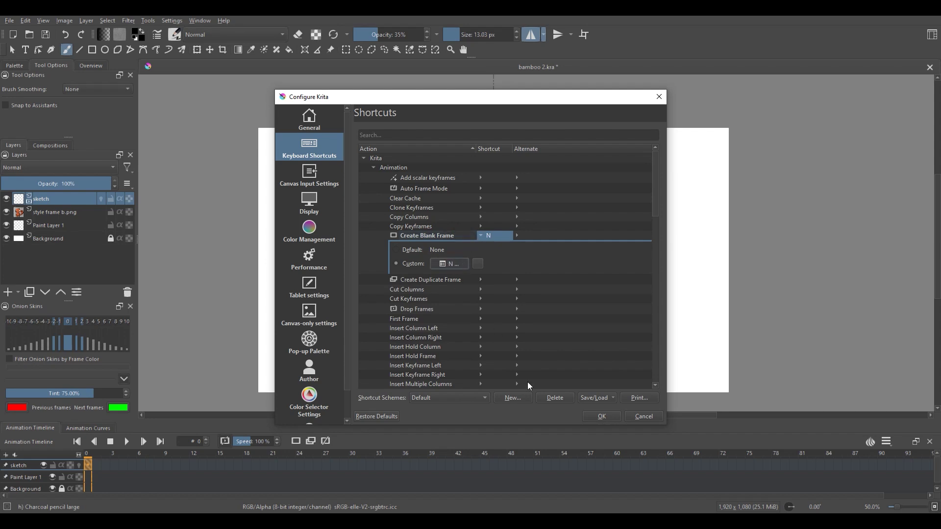
left_click(601, 417)
Create a blank frame at frame 12 of the sketch layer and return to frame 0.
left_click(195, 465)
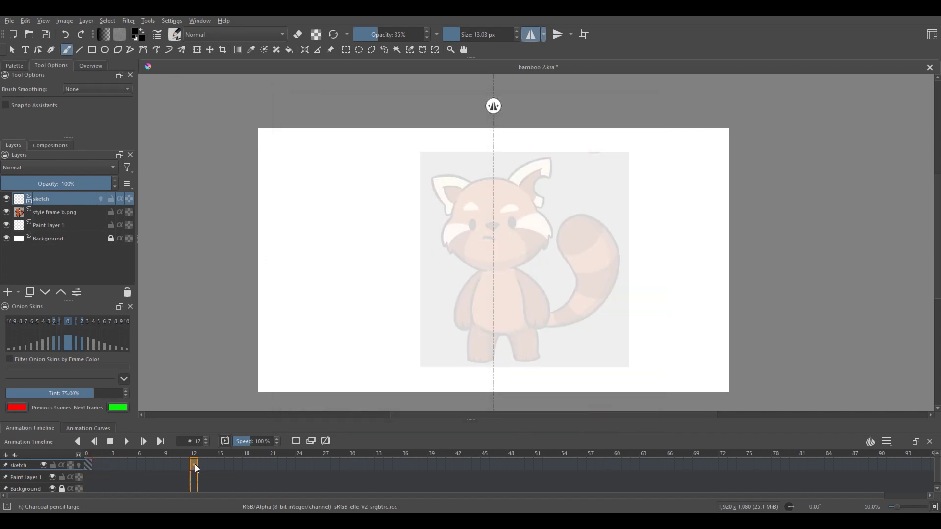
left_click(86, 463)
Sketch the red panda's symmetrical head outline, cheek fur and nose over the reference at frame 0.
scroll(548, 256, "up", 1)
left_click_drag(475, 151, 545, 216)
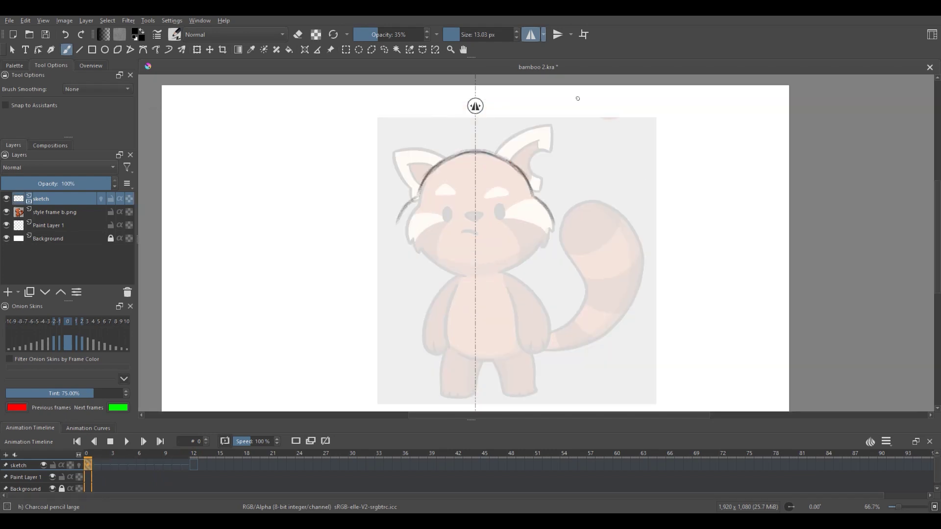
left_click_drag(512, 167, 550, 234)
key("ctrl+z")
left_click_drag(535, 178, 502, 271)
left_click_drag(476, 214, 478, 224)
Sketch the mirrored torso, arms and legs, and refine the symmetrical facial features over the reference.
left_click_drag(505, 295, 521, 356)
mouse_move(490, 295)
left_mouse_down()
mouse_move(481, 298)
mouse_move(513, 357)
mouse_move(476, 395)
left_mouse_up()
key("i")
left_click_drag(472, 366, 475, 394)
left_click_drag(494, 147, 569, 115)
scroll(544, 191, "up", 1)
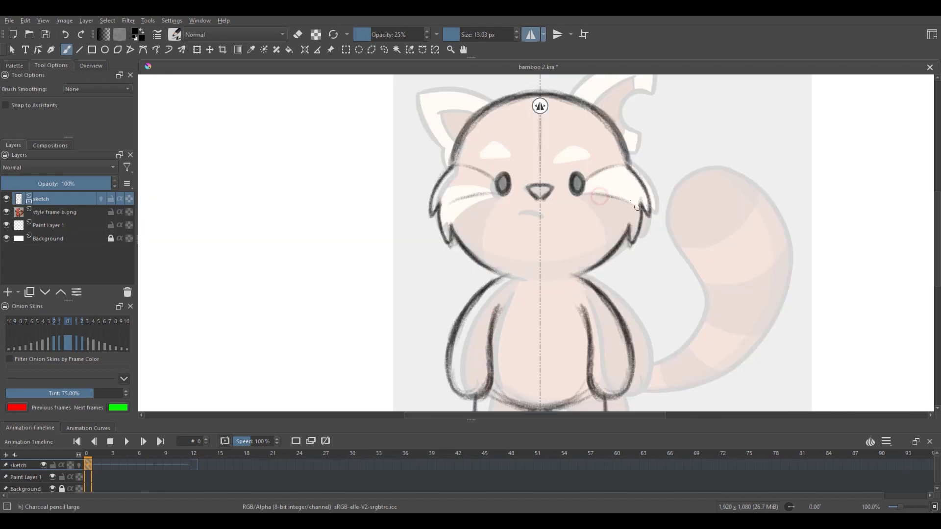
left_click_drag(540, 183, 541, 200)
scroll(503, 192, "down", 1)
left_click_drag(592, 149, 584, 163)
Turn off mirror painting and sketch the asymmetrical ears, eyebrows, mouth and striped tail.
left_click(531, 35)
left_click_drag(549, 125, 603, 123)
left_click_drag(452, 119, 503, 127)
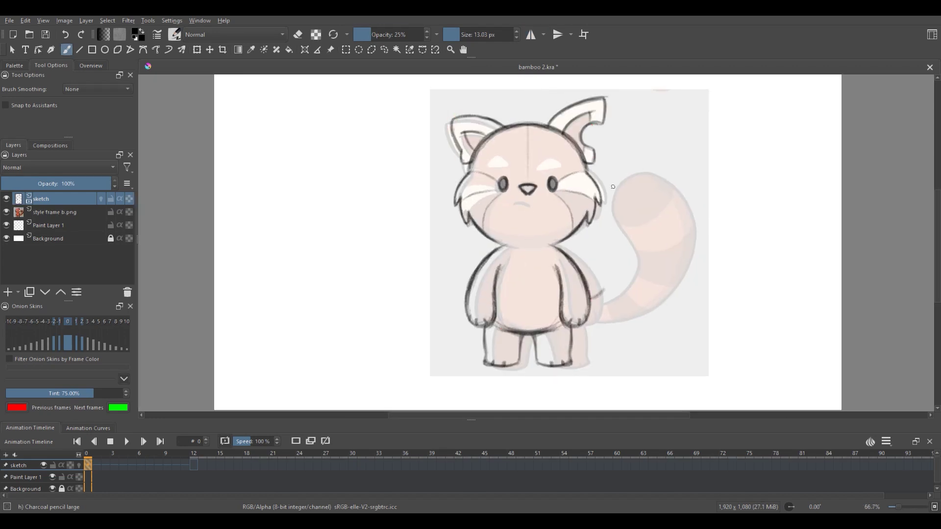
left_click_drag(612, 187, 603, 314)
left_click_drag(500, 176, 527, 209)
left_click_drag(611, 220, 659, 228)
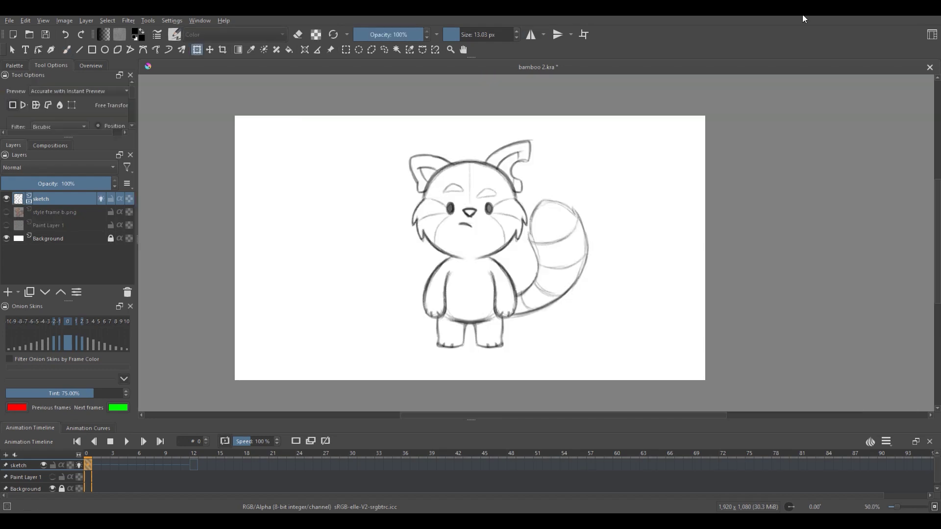
Copy the finished front-view sketch into frame 12 of the sketch layer.
right_click(194, 465)
left_click(195, 429)
Mirror the frame 12 sketch horizontally and move it so the head and body overlap the frame 0 onion skin.
right_click(355, 197)
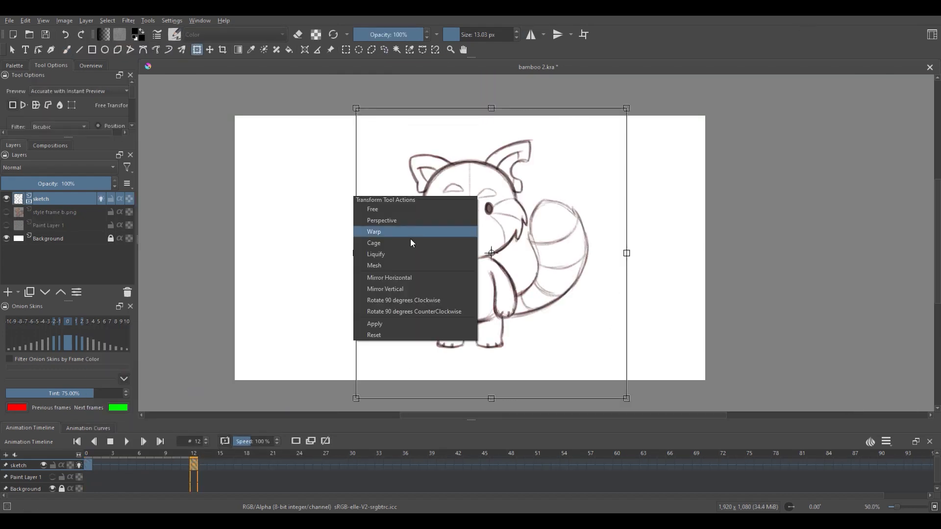
left_click(405, 278)
left_click_drag(539, 226, 494, 227)
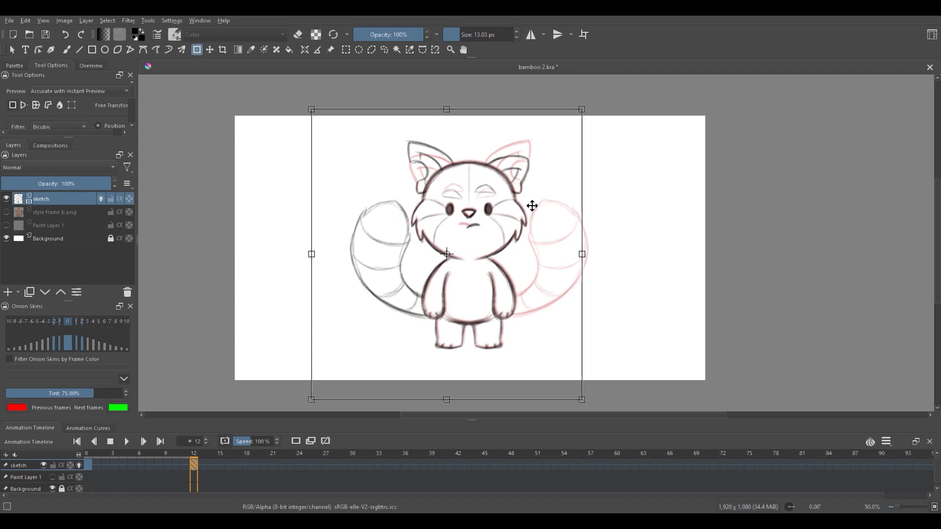
Nudge the mirrored frame 12 sketch with the Move tool so the head and body match the frame 0 onion skin.
left_click(107, 20)
left_click(118, 43)
left_click_drag(178, 453, 205, 438)
key("ctrl+z")
key("ctrl+z")
left_click(64, 21)
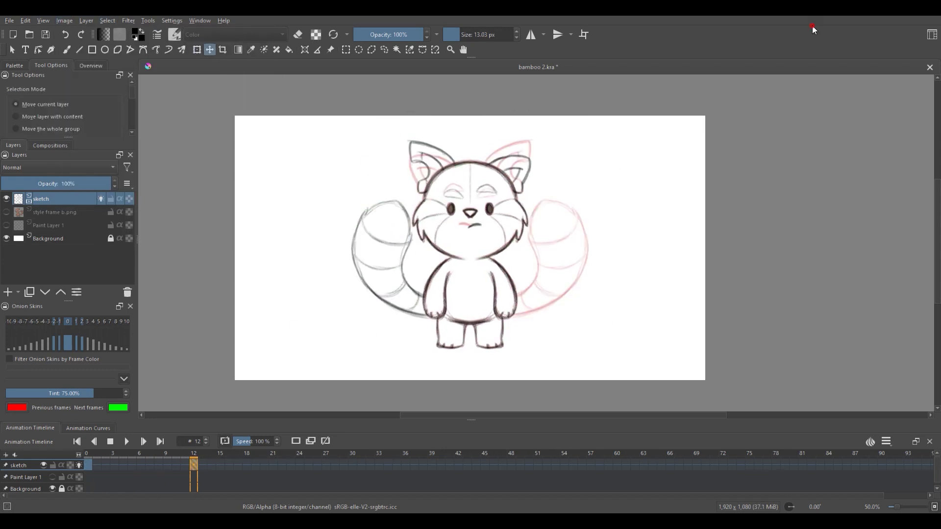
mouse_move(194, 455)
left_mouse_down()
mouse_move(143, 460)
mouse_move(194, 460)
left_mouse_up()
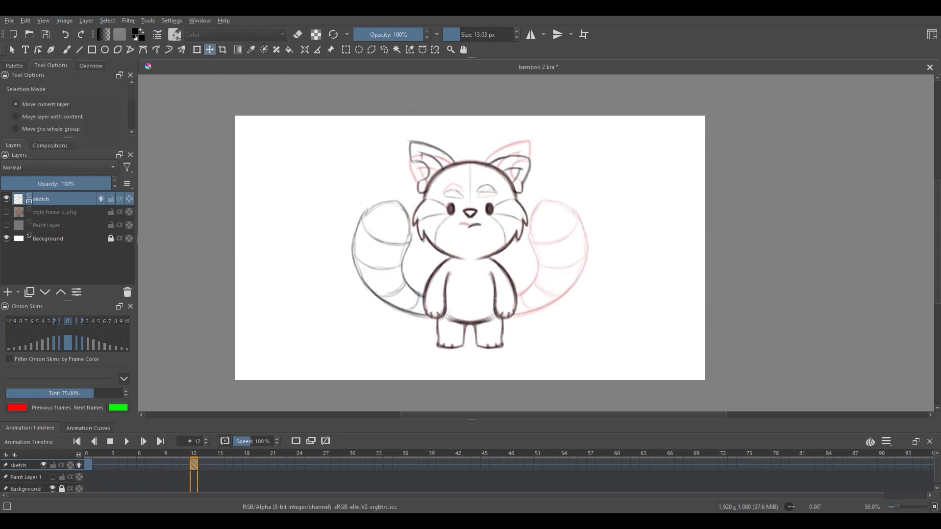
Erase the eyes, nose, mouth, eyebrows and whiskers from the frame 12 sketch with the soft eraser at 60 px.
scroll(575, 206, "up", 1)
key("b")
left_click(174, 34)
left_click(214, 74)
left_click_drag(409, 206, 474, 234)
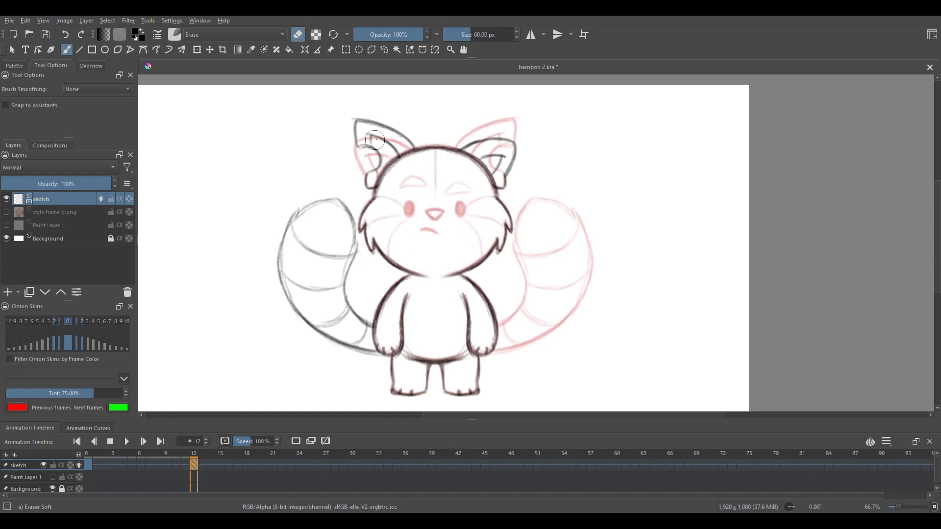
Turn on horizontal mirror painting and redraw the inner arm lines for the back view with the large charcoal pencil, erasing the old ones.
left_click(175, 35)
left_click(246, 105)
left_click(379, 341)
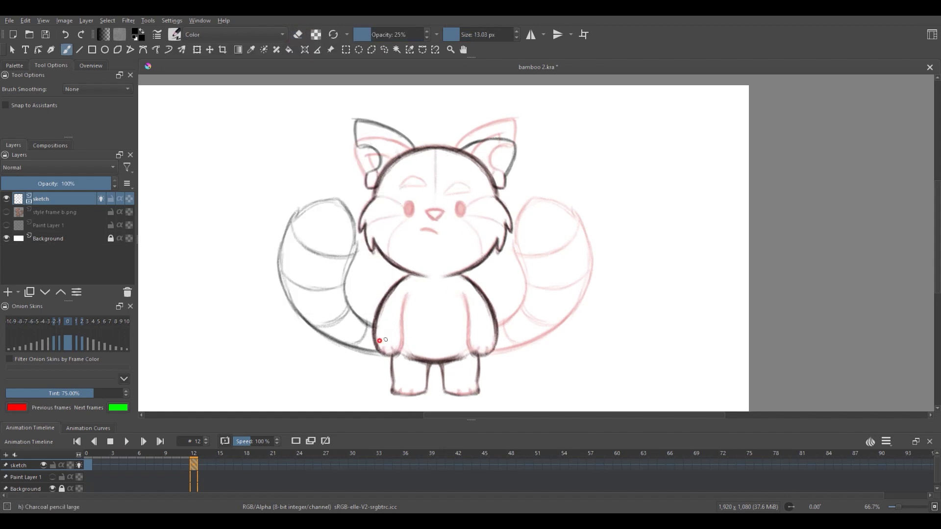
left_click(531, 34)
mouse_move(394, 321)
left_mouse_down()
mouse_move(425, 362)
mouse_move(479, 324)
left_mouse_up()
key("slash")
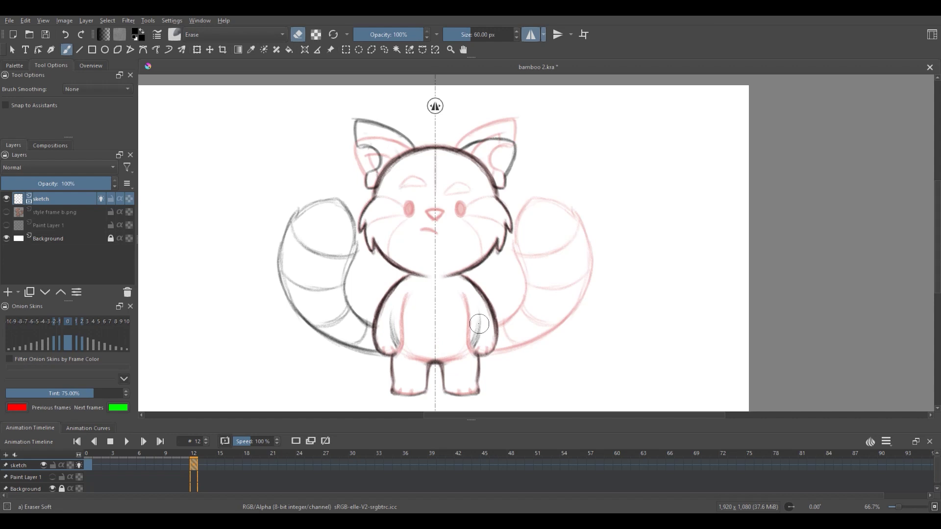
key("slash")
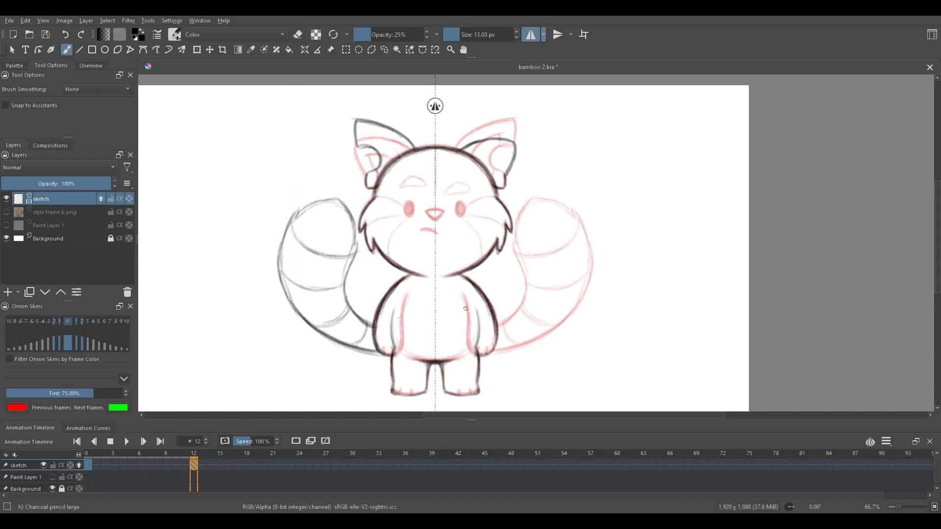
key("slash")
mouse_move(376, 333)
left_mouse_down()
mouse_move(419, 311)
mouse_move(401, 329)
left_mouse_up()
key("slash")
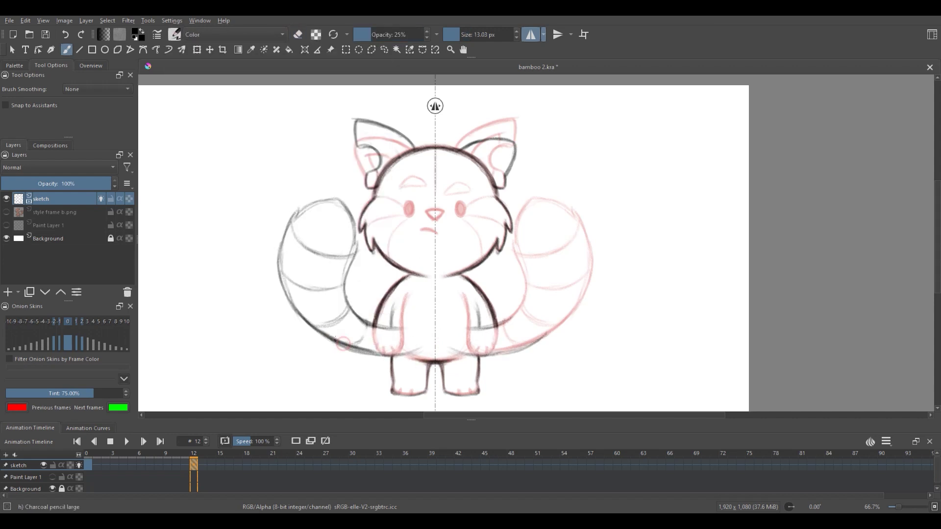
key("ctrl+z")
key("ctrl+z")
key("ctrl+z")
Turn off mirror painting and extend the tail across the lower back in frame 12, comparing it with frame 0.
key("m")
key("slash")
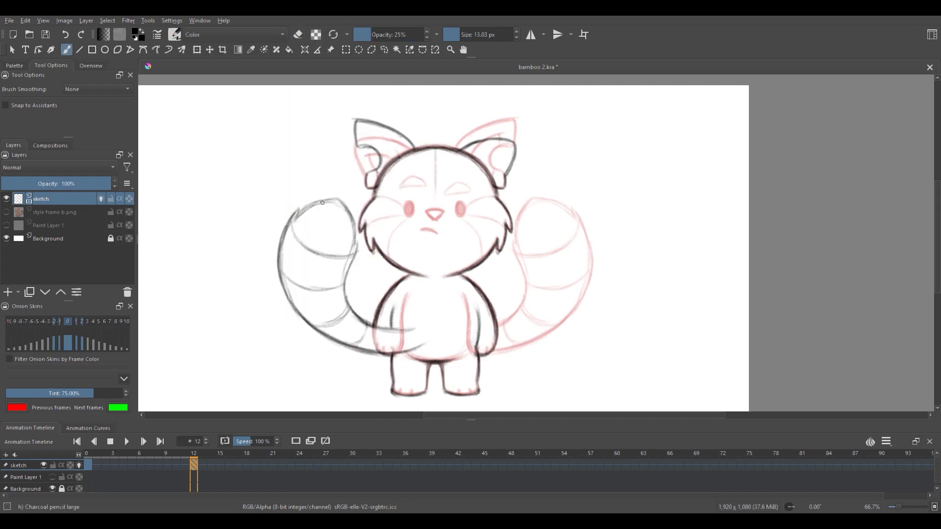
key("comma")
left_click(79, 466)
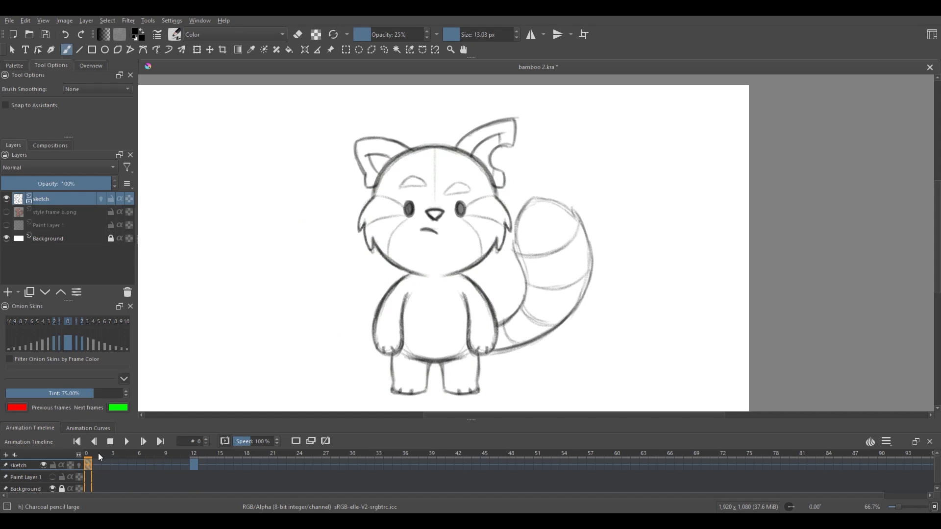
key("period")
left_click_drag(294, 303, 387, 354)
left_click_drag(348, 298, 391, 332)
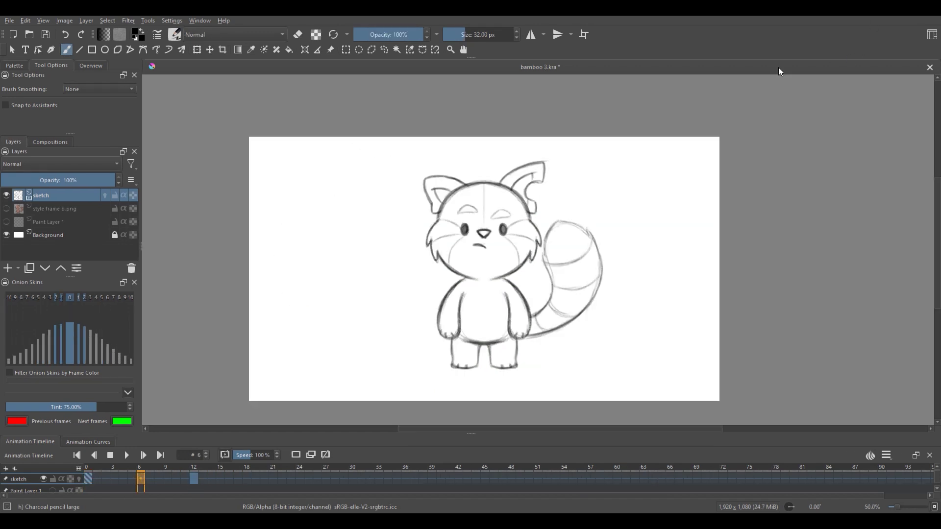
Show the rulers and place horizontal guides at the front view's ear tip, face, chin and torso base.
scroll(657, 151, "down", 2)
scroll(742, 201, "up", 2)
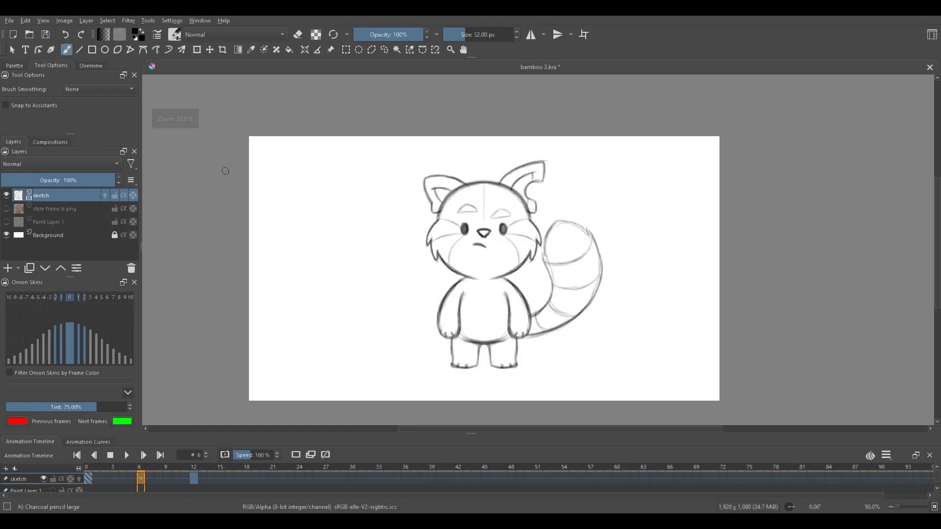
left_click(40, 21)
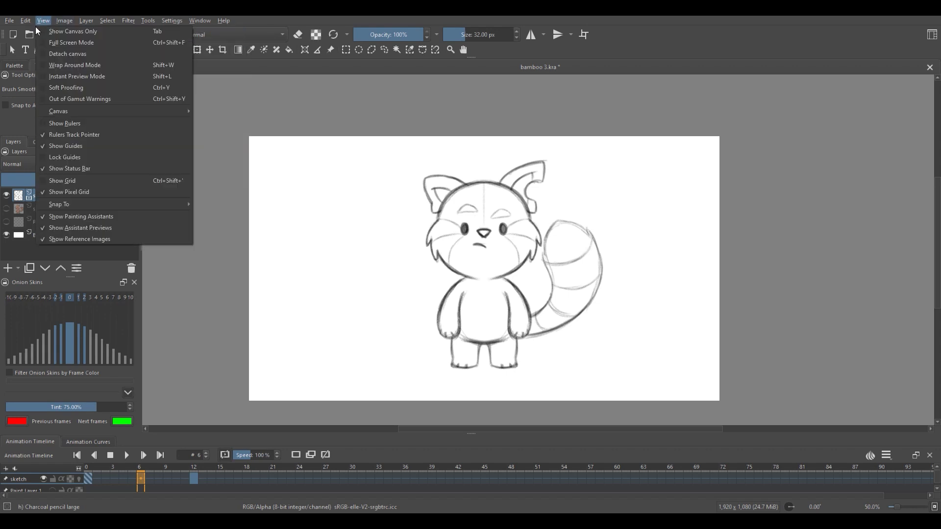
left_click(44, 123)
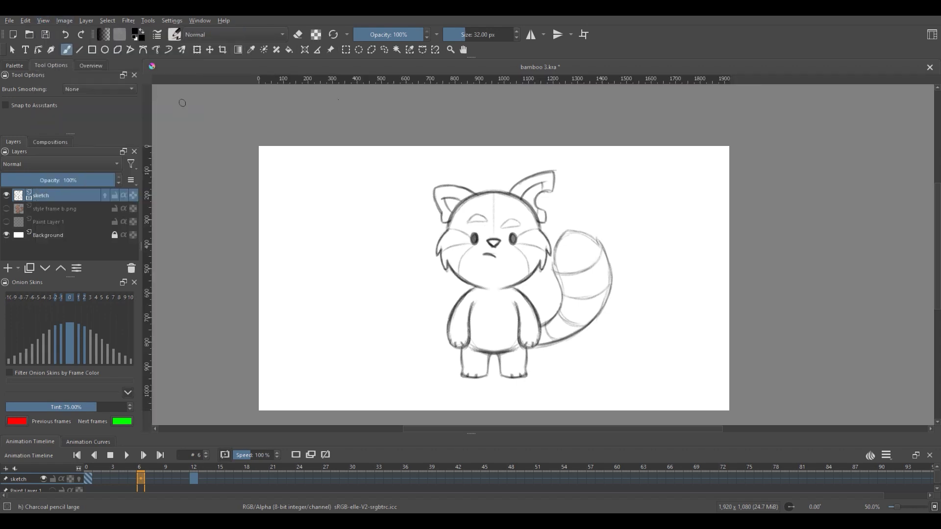
left_click_drag(487, 80, 487, 171)
left_click_drag(410, 81, 429, 255)
left_click_drag(433, 84, 438, 349)
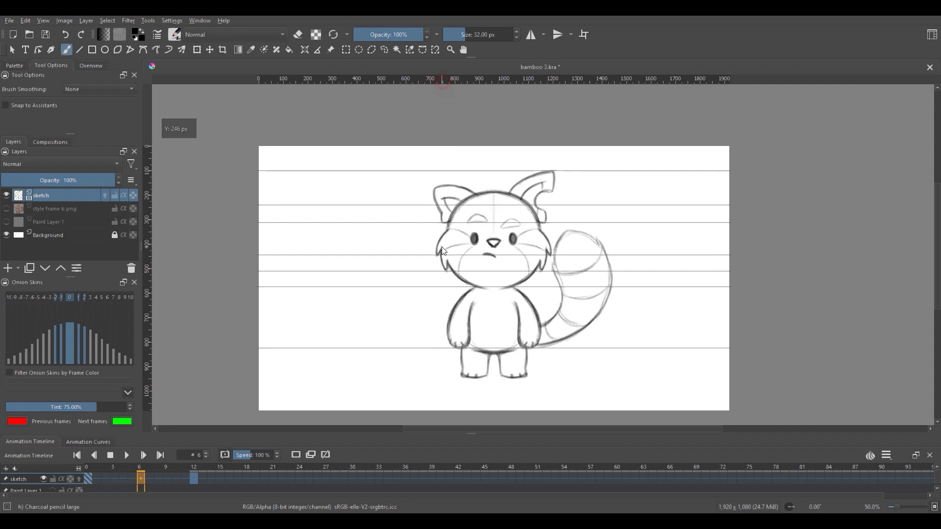
Add more horizontal guides for the ears, eyes, hands and feet, and lock all guides.
left_click_drag(441, 248, 448, 229)
left_click_drag(485, 81, 492, 232)
left_click_drag(479, 84, 522, 349)
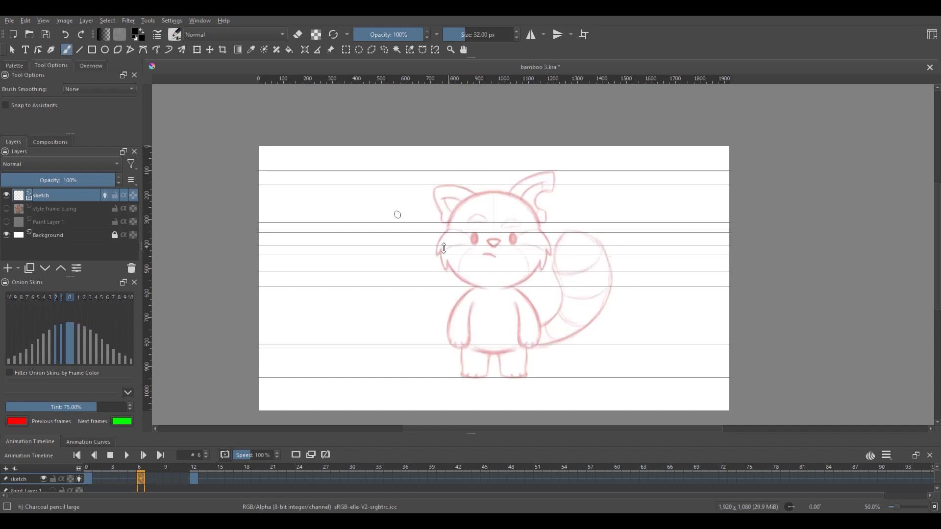
left_click(44, 21)
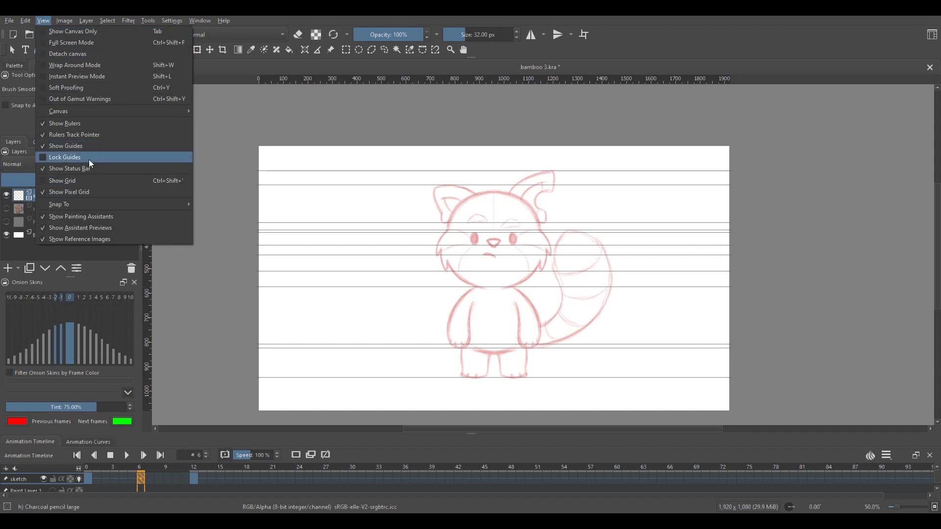
left_click(43, 158)
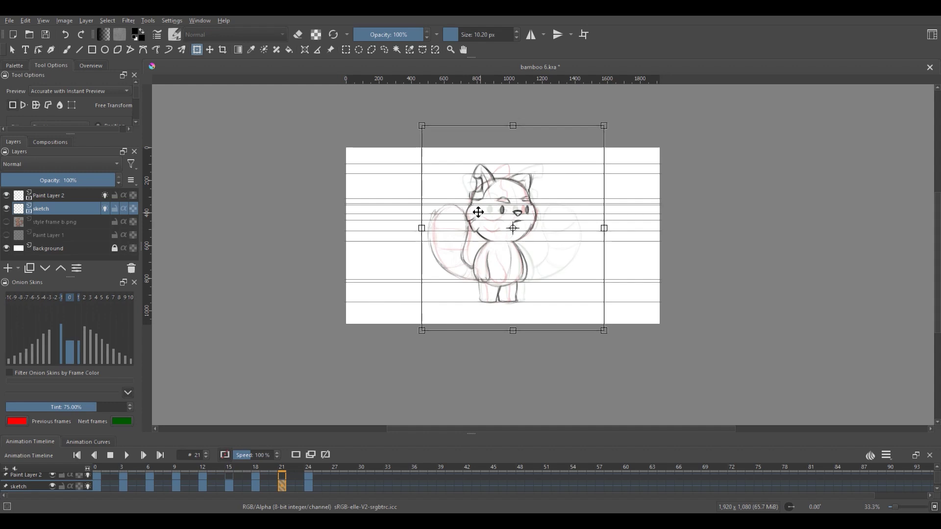
Play back the sketched turnaround frames to check the rotation.
left_click(281, 475)
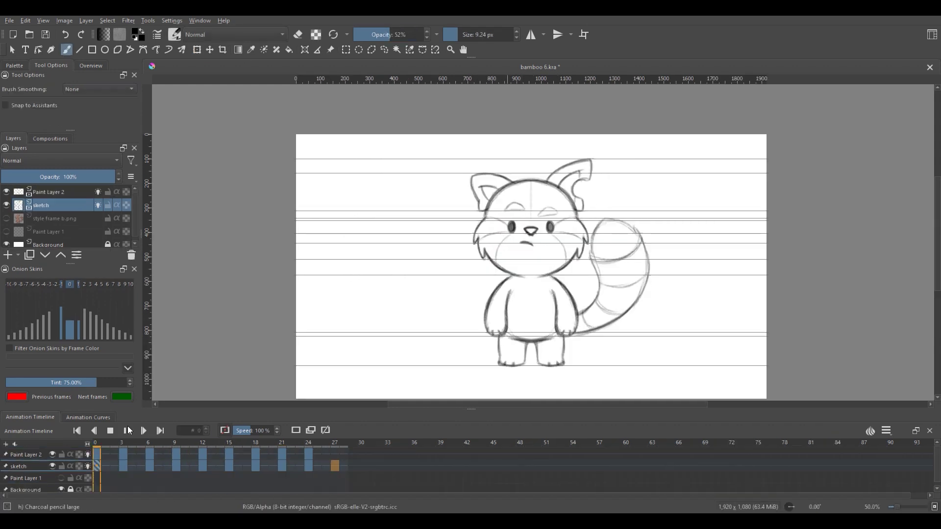
left_click(128, 427)
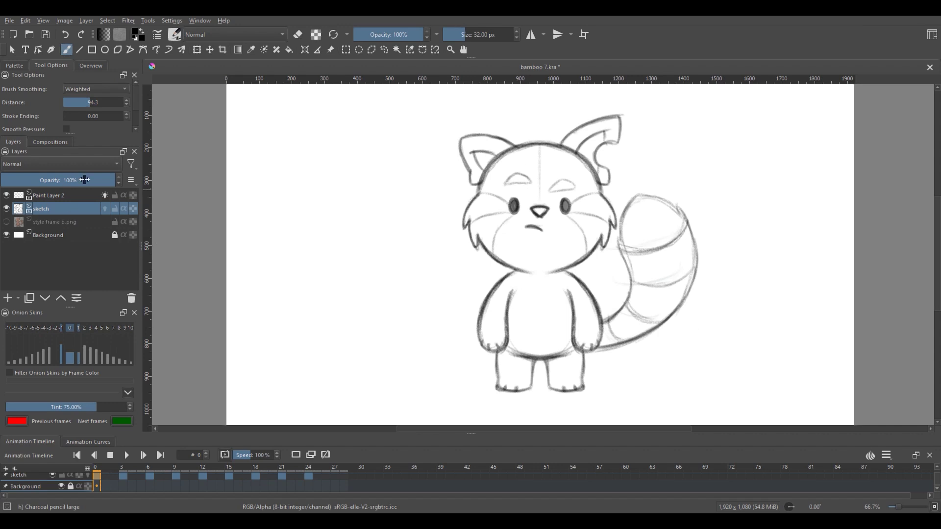
Lower the sketch layer's opacity to 53% and add a new paint layer named inking at the top of the layer stack.
left_click_drag(84, 180, 43, 180)
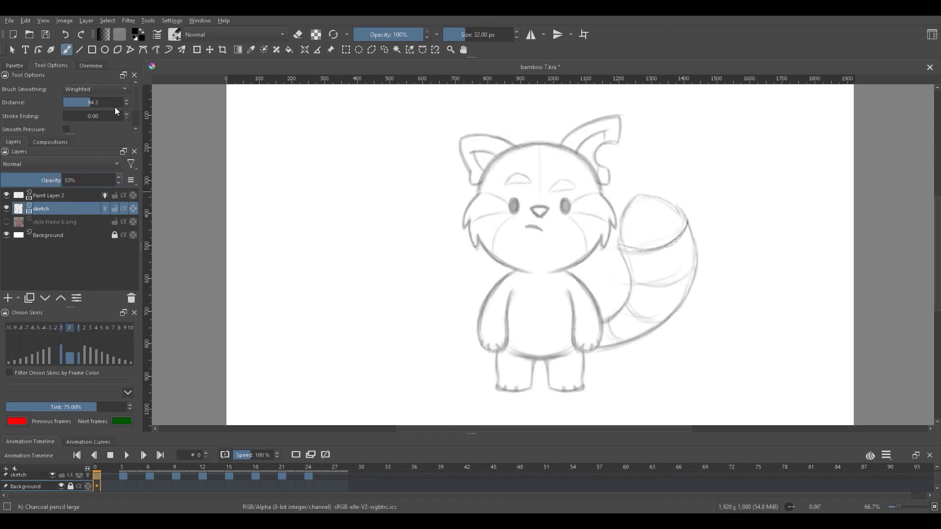
left_click(7, 299)
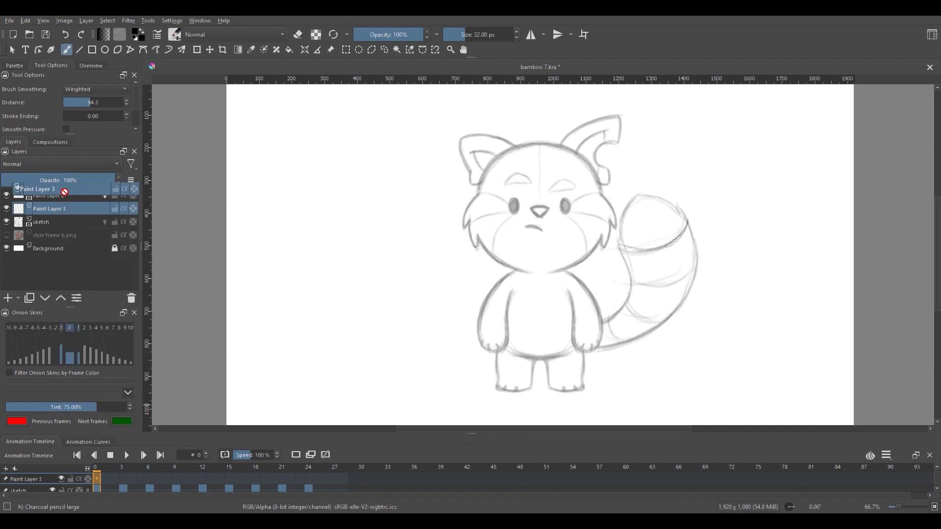
Choose the b) Basic-5 Size brush preset for inking.
left_click(174, 35)
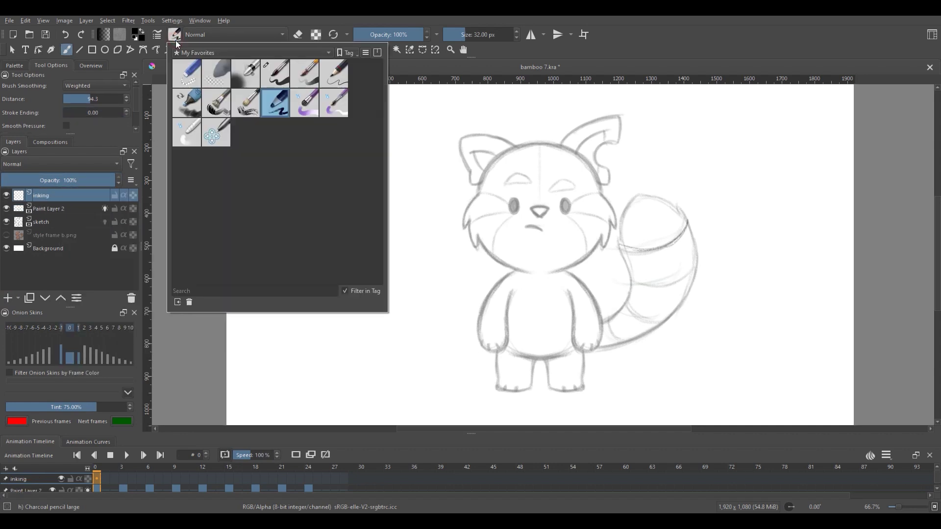
right_click(276, 79)
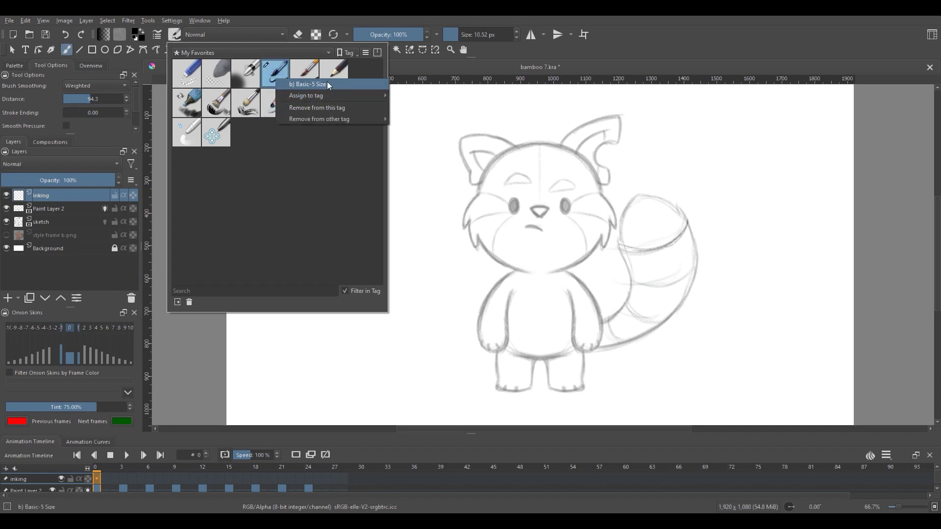
left_click(288, 168)
left_click(268, 80)
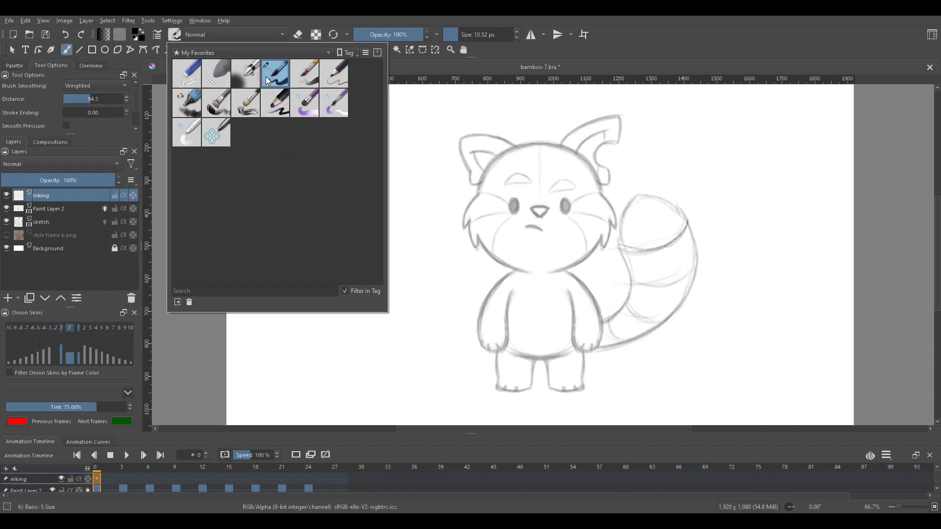
left_click(275, 22)
Set the brush smoothing to Weighted with a distance of 100.
left_click(84, 86)
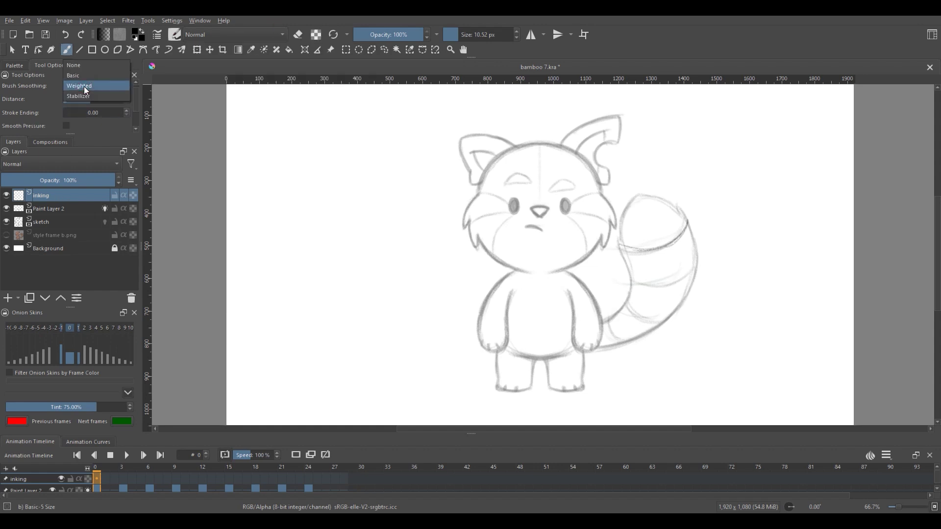
left_click(87, 65)
left_click(89, 89)
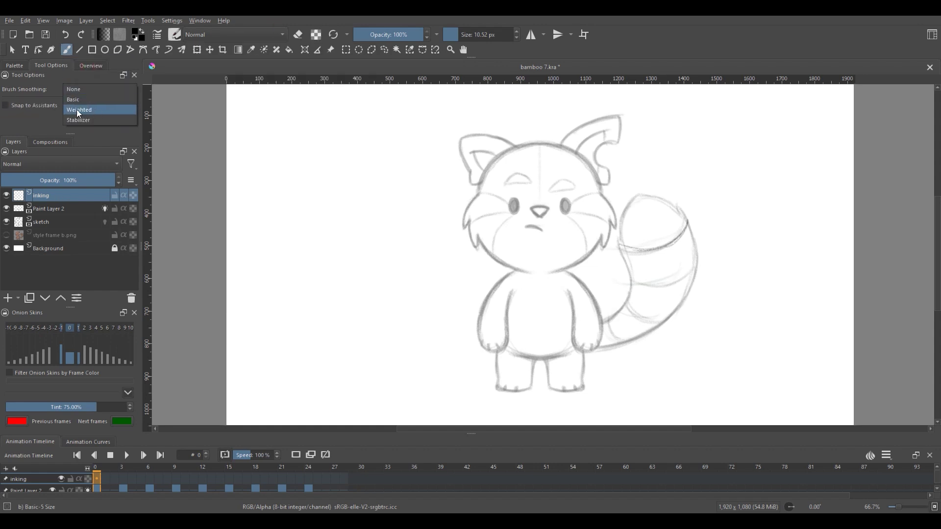
left_click(85, 113)
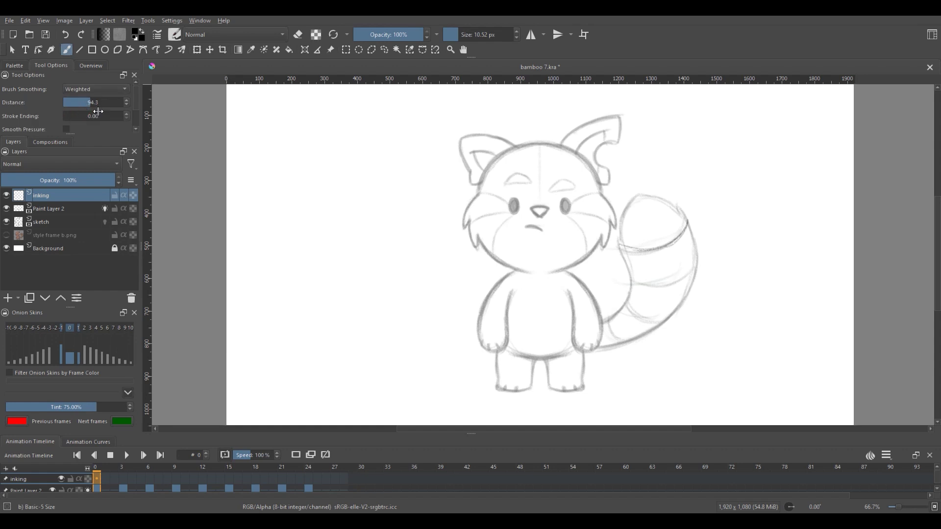
left_click(127, 101)
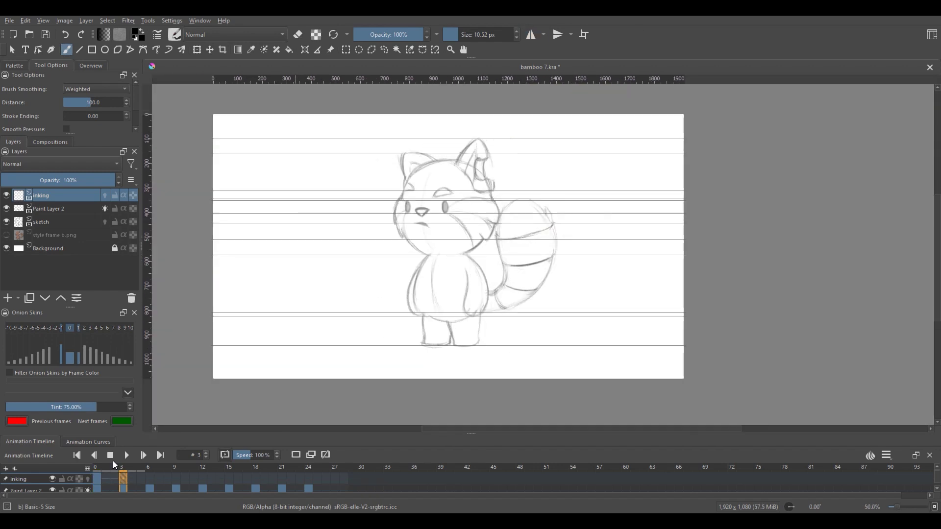
Ink the three-quarter view over the faded sketch in frame 3 of the inking layer.
left_click_drag(459, 294, 469, 355)
left_click_drag(401, 357, 475, 395)
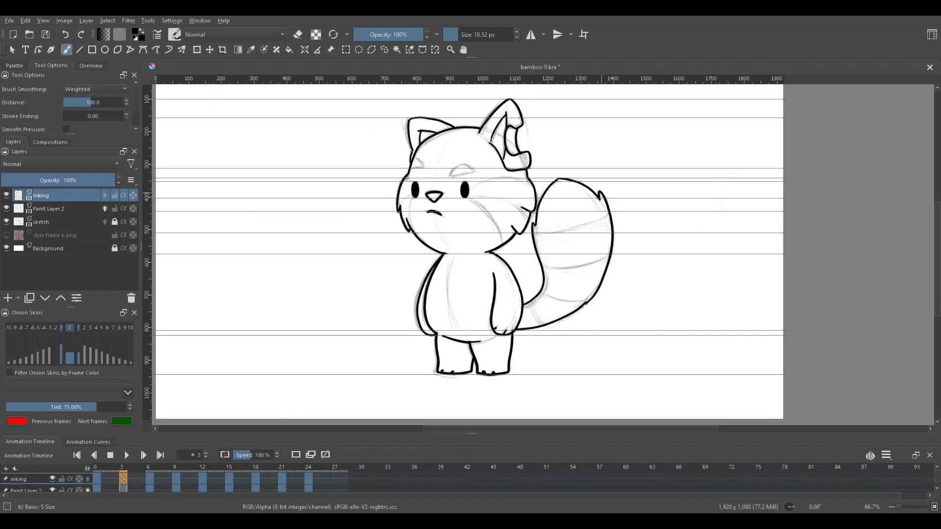
Ink the tail outline of the side view in frame 6 of the inking layer.
key("Right")
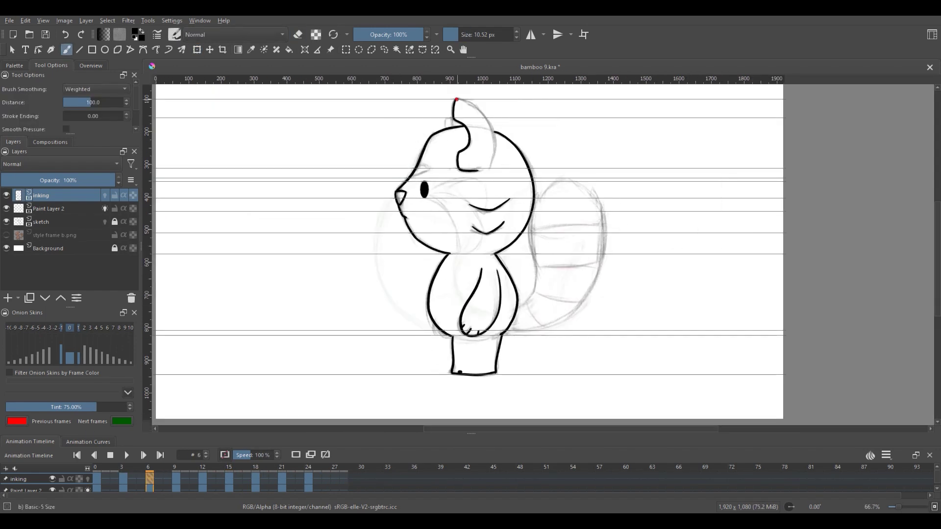
key("Right")
key("Left")
left_click_drag(518, 308, 532, 217)
left_click_drag(533, 222, 594, 201)
left_click_drag(595, 195, 604, 242)
left_click_drag(505, 331, 569, 316)
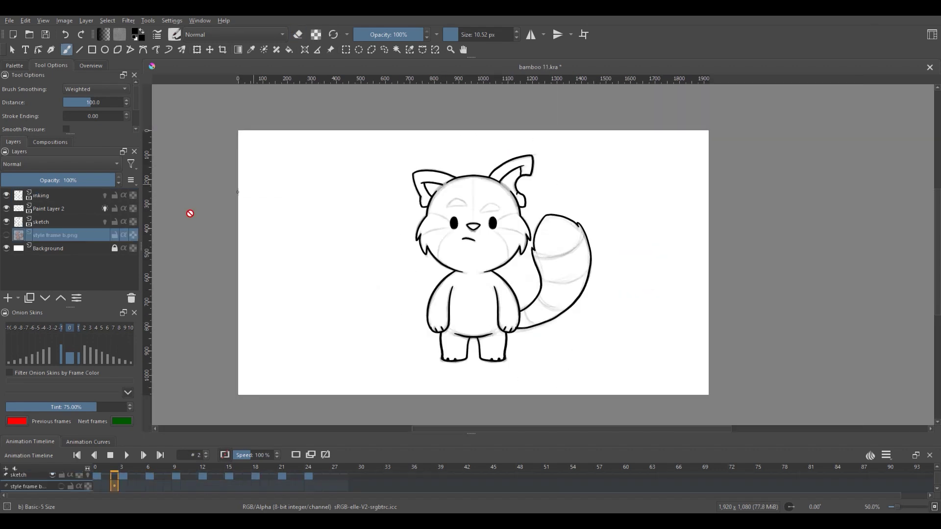
Show the style frame b.png layer, scale the reference image down and move it into the canvas's upper-left corner.
left_click(62, 486)
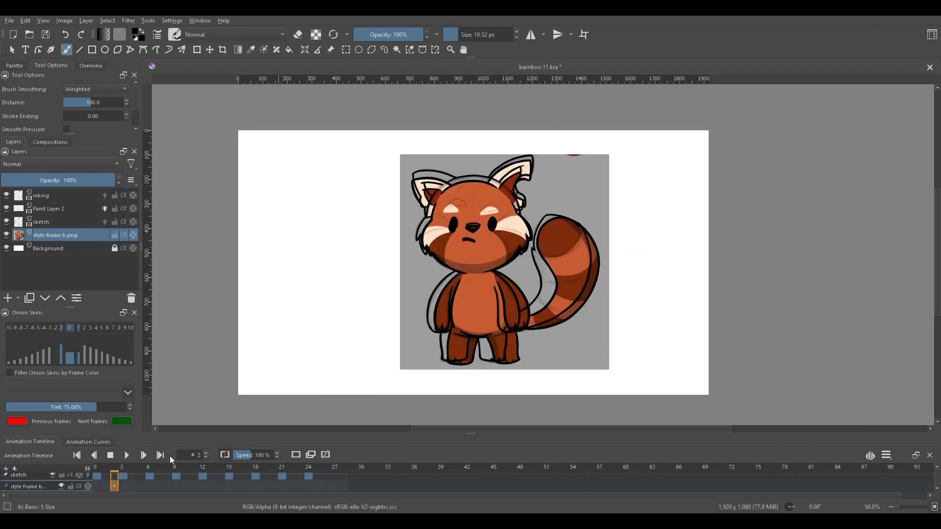
key("t")
left_click_drag(557, 179, 408, 172)
key("ctrl+t")
left_click_drag(461, 365, 338, 234)
scroll(290, 150, "up", 2)
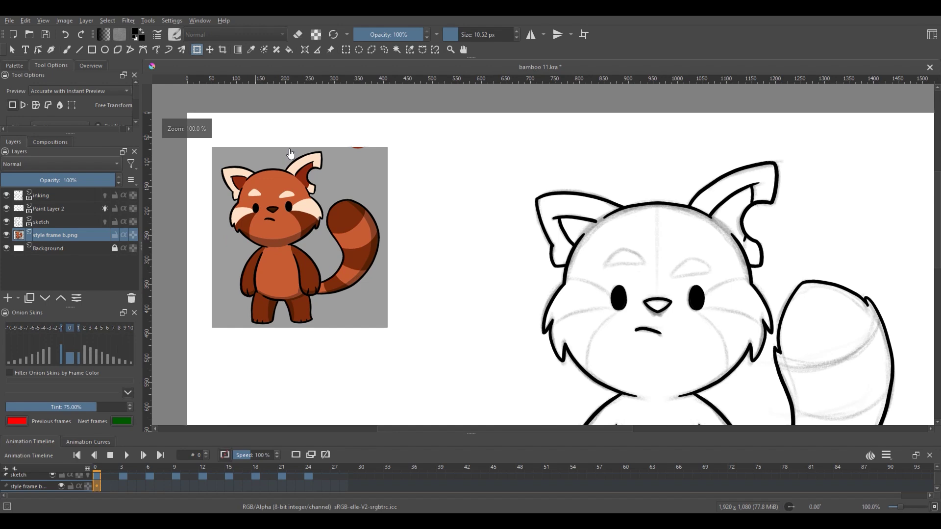
scroll(290, 149, "down", 2)
key("t")
left_click_drag(292, 158, 282, 143)
scroll(293, 248, "up", 1)
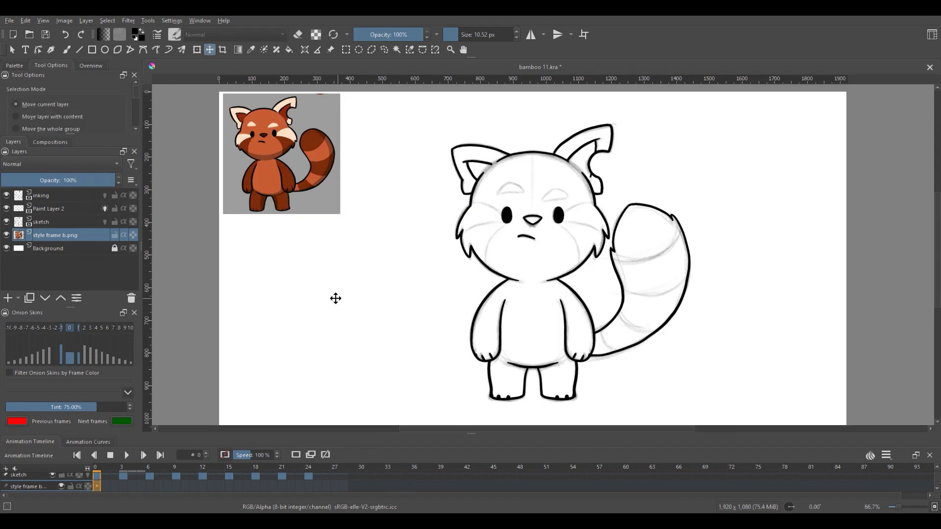
Rename Paint Layer 2 as "tail; sketch".
left_click(115, 486)
left_click_drag(115, 434, 114, 418)
double_click(54, 206)
type("tail; sketch")
key("Return")
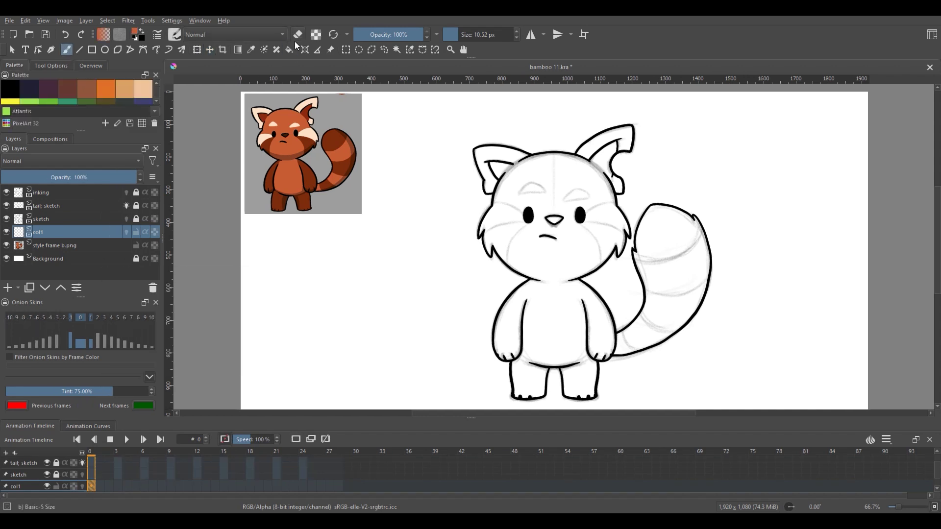
Set the Fill tool to sample Color Labeled Layers.
left_click(289, 50)
left_click(51, 65)
scroll(54, 96, "down", 1)
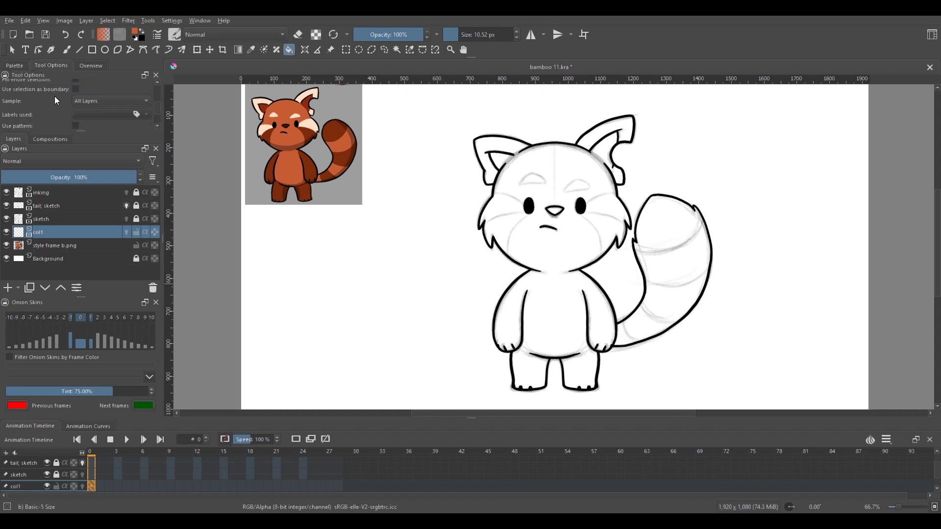
left_click(110, 101)
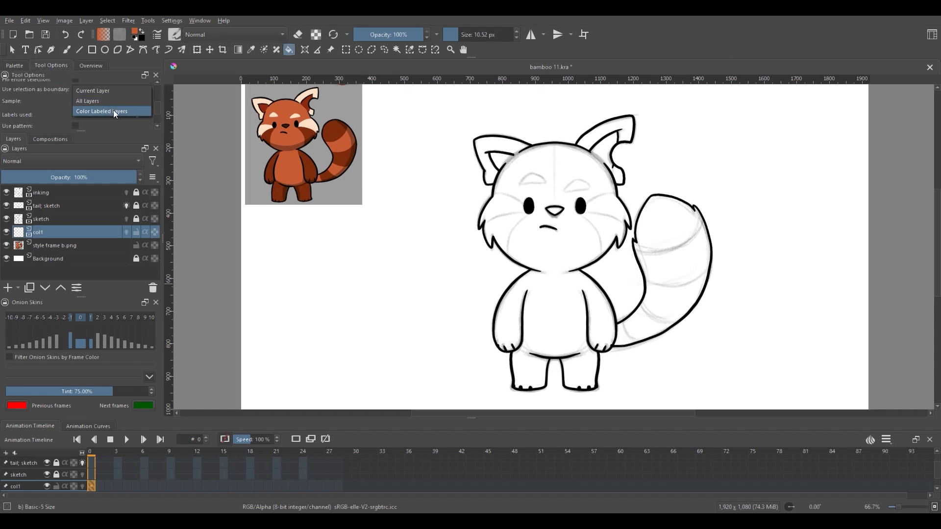
left_click(89, 113)
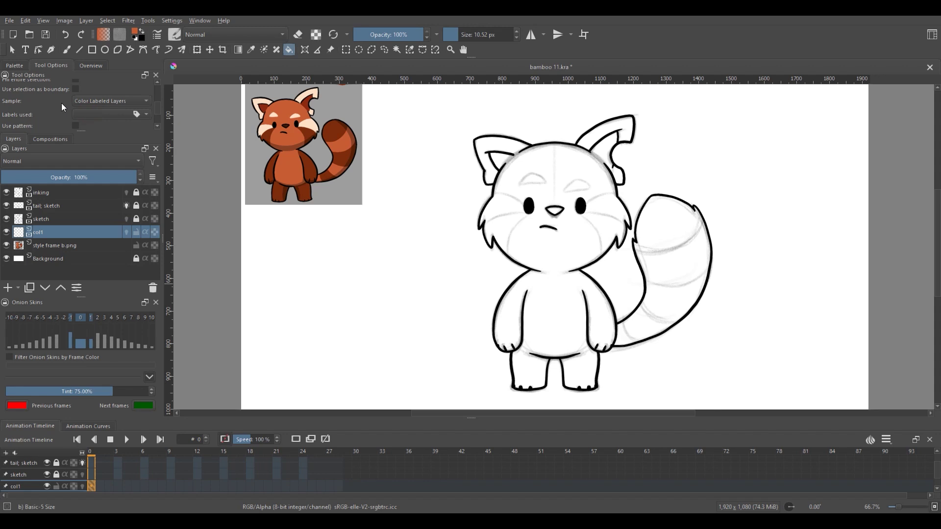
Label the inking and col1 layers red and make the fill sample only the layers with the red label.
left_click(50, 193)
right_click(50, 193)
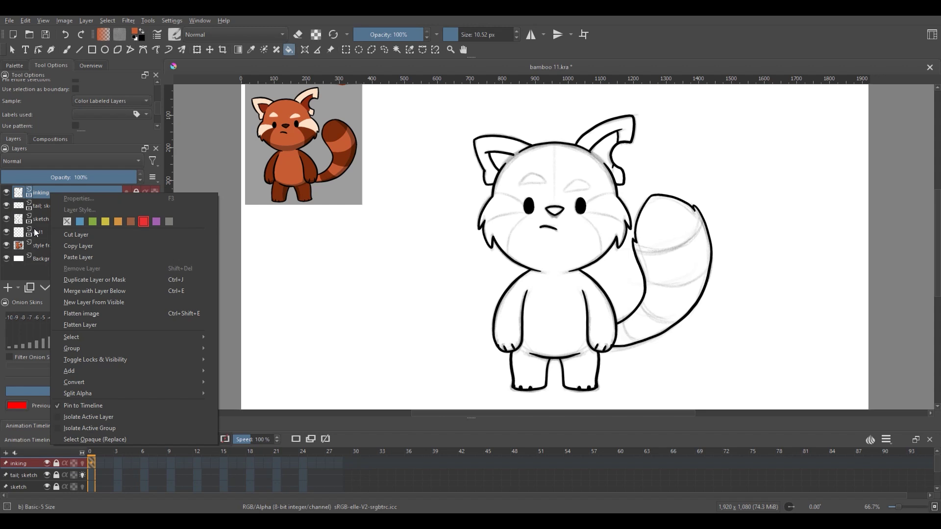
left_click(144, 222)
left_click(130, 115)
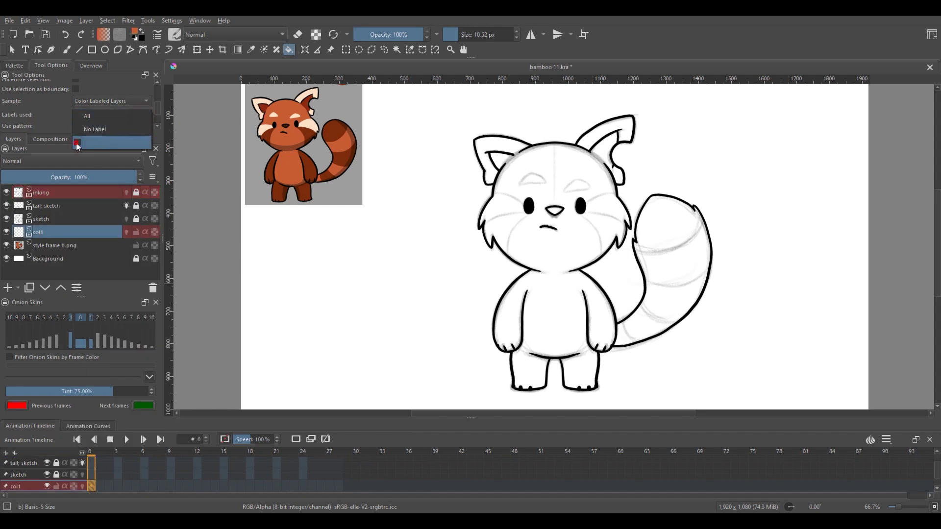
left_click(55, 114)
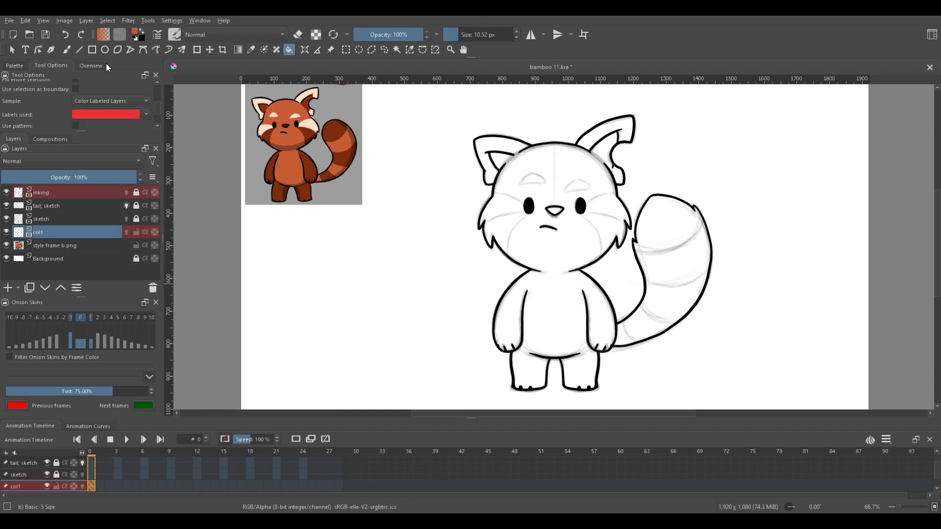
Fill the front view in frame 0 and the three-quarter view in frame 3 of col1 with orange-brown, including ears and arms.
left_click(554, 238)
left_click(671, 288)
key("Right")
key("Right")
key("Right")
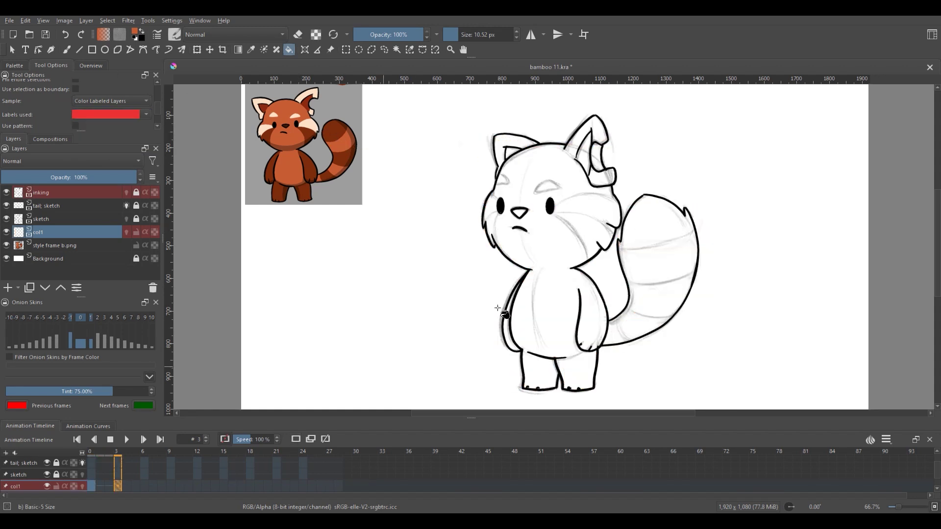
left_click(534, 309)
left_click(508, 316)
left_click(509, 145)
left_click(604, 176)
left_click(596, 156)
Add a blank col1 frame at frame 6 and fill the side view's body and tail with orange-brown.
key("Right")
key("Right")
key("Right")
left_click(296, 439)
left_click(549, 294)
left_click(647, 274)
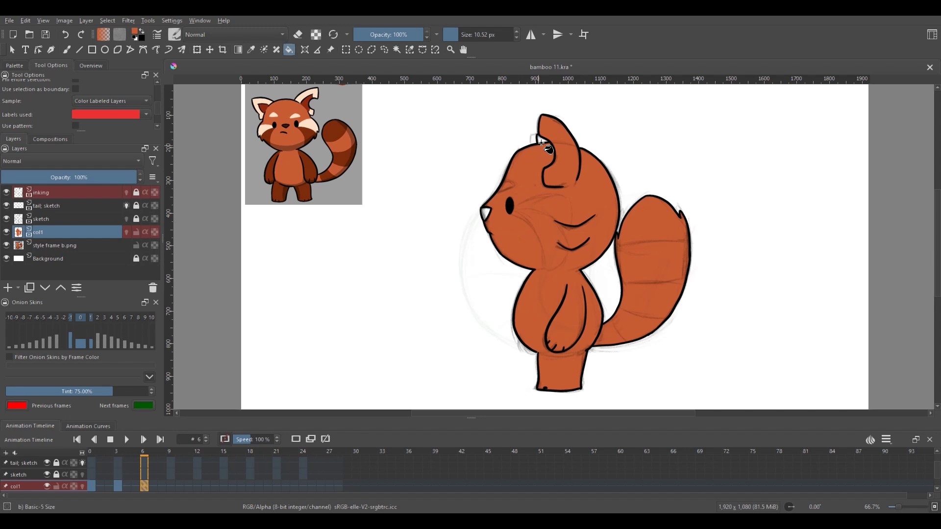
Add a blank col1 frame at frame 9 and fill the three-quarter back view with orange-brown.
key("Right")
key("Right")
key("Right")
left_click(295, 439)
left_click(510, 275)
left_click(599, 335)
Add a blank col1 frame at frame 12 and fill the back view, including tail and ears, with orange-brown.
key("Home")
key("Right")
key("Right")
key("Right")
key("Right")
key("Right")
key("Right")
key("Right")
key("Right")
key("Right")
key("Right")
key("Right")
key("Right")
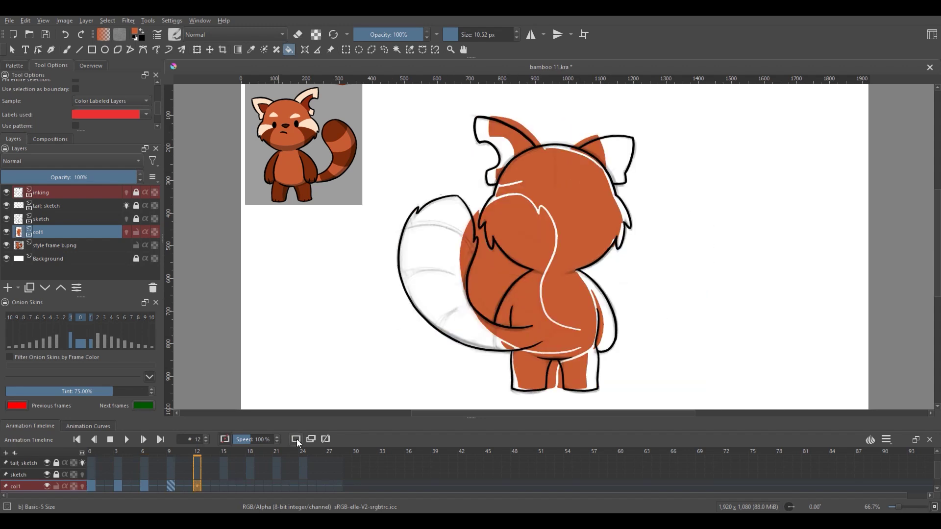
left_click(295, 439)
left_click(478, 316)
left_click(600, 161)
Add a blank col1 frame at frame 15 and fill the turned back view with orange-brown.
key("Right")
key("Right")
key("Right")
left_click(296, 439)
left_click(500, 142)
left_click(530, 375)
Fill the opposite side view in frame 18 of col1 with orange-brown.
key("period")
key("period")
key("period")
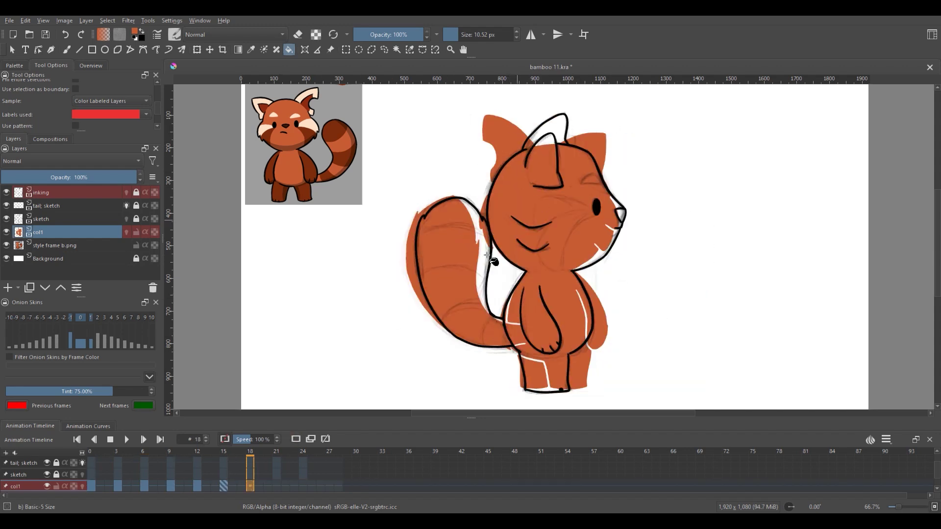
left_click(615, 235)
Fill the pose in frame 21 of col1 with orange-brown.
key("period")
key("period")
key("period")
left_click(603, 346)
left_click(595, 340)
Add a blank col1 frame at frame 24 and fill the body and tail with orange-brown.
key("Right")
key("Right")
key("Right")
left_click(296, 439)
left_click(588, 314)
left_click(671, 247)
Step through the col1 frames to check the base colour of every pose, ending on frame 0.
key("Left")
key("Left")
key("Left")
key("Left")
key("Left")
key("Left")
key("Left")
key("Left")
key("Left")
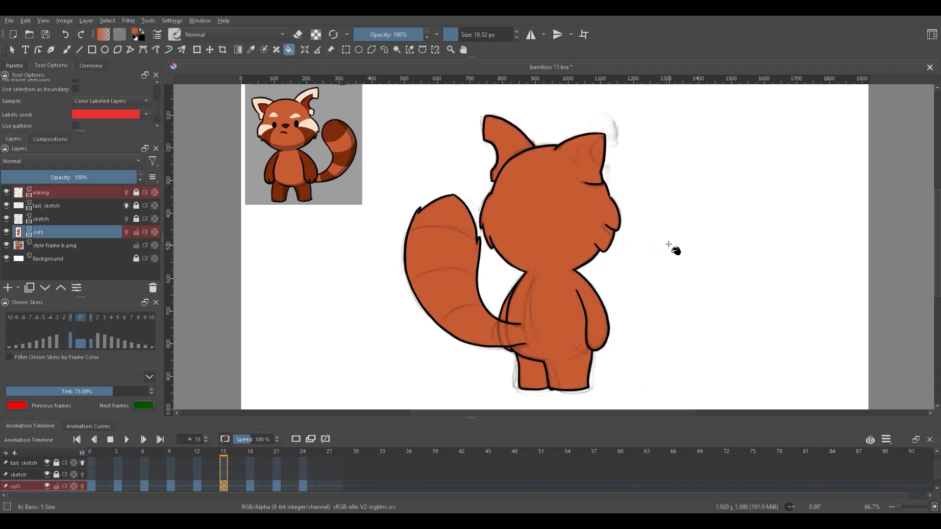
key("Right")
key("Right")
key("Right")
key("Home")
Switch to the brush and put the col1 layer into a quick clipping group.
key("b")
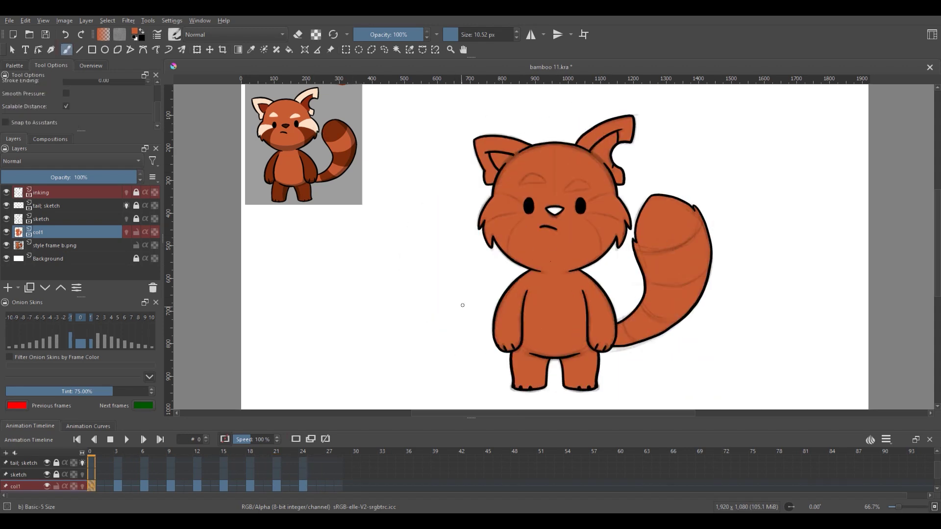
right_click(45, 230)
mouse_move(151, 391)
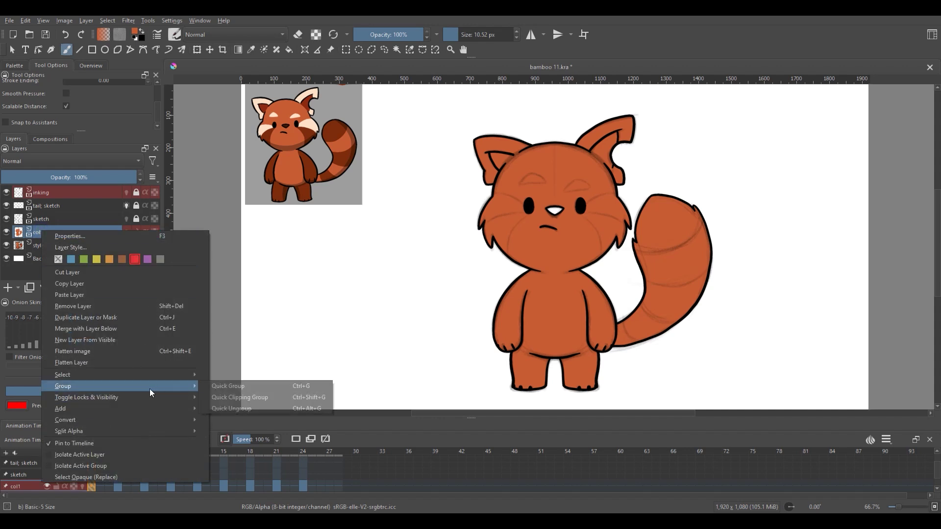
left_click(226, 398)
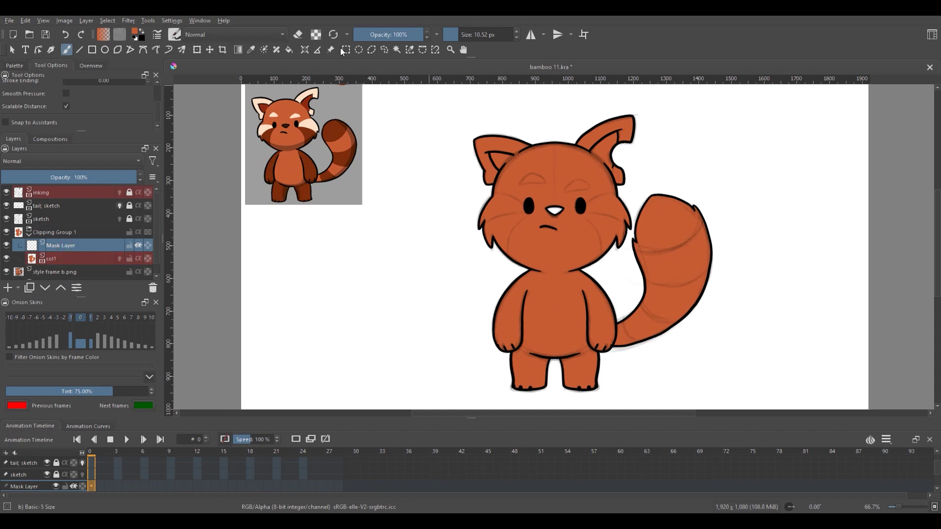
Paint the front view's arms with the reference's dark brown using a 35.51 px brush, and turn off horizontal mirroring.
left_click_drag(453, 36, 465, 42)
left_click(307, 167, "ctrl")
left_click_drag(512, 309, 510, 338)
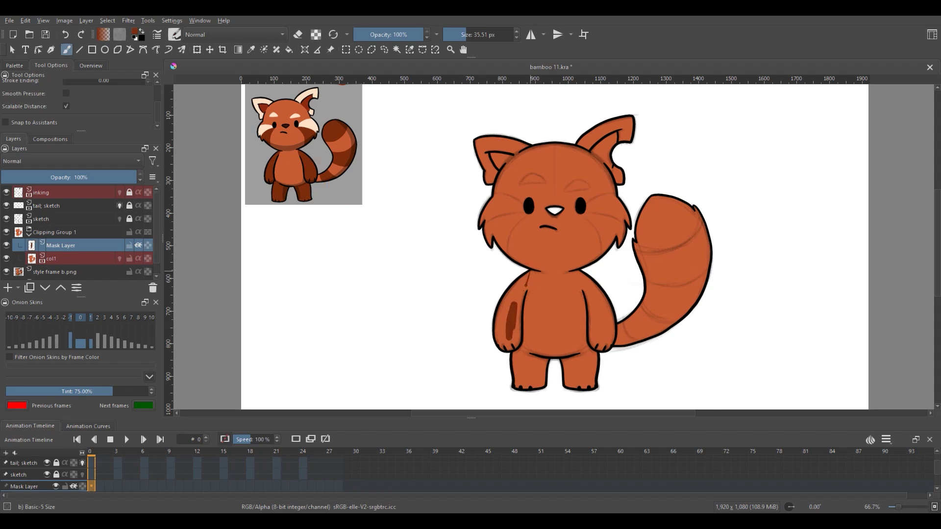
left_click_drag(525, 279, 512, 332)
left_click_drag(581, 275, 608, 351)
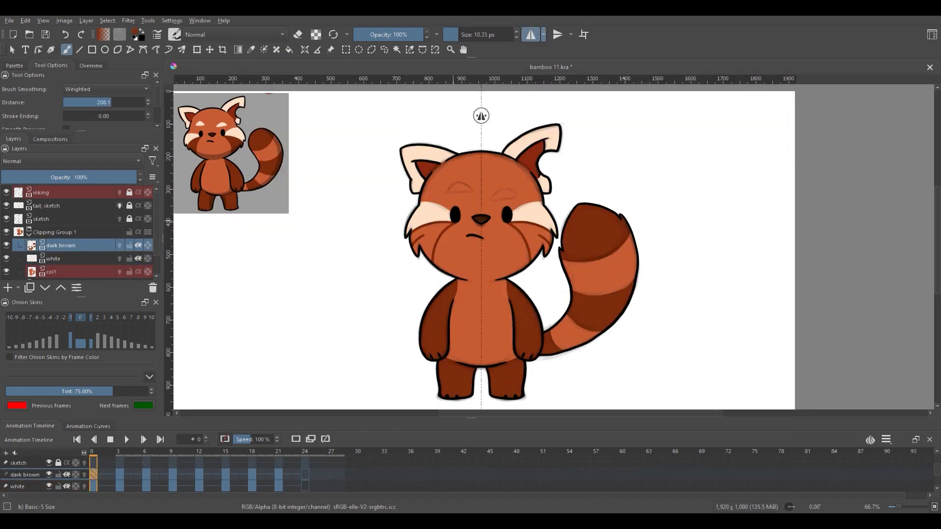
left_click(531, 35)
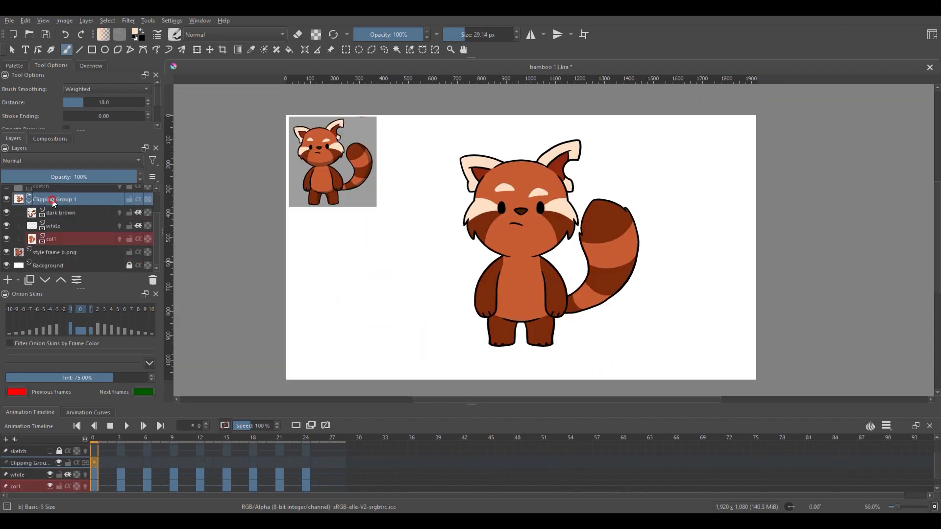
Name the new layer above dark brown in Clipping Group 1 "shAdow".
double_click(49, 212)
type("shAdo")
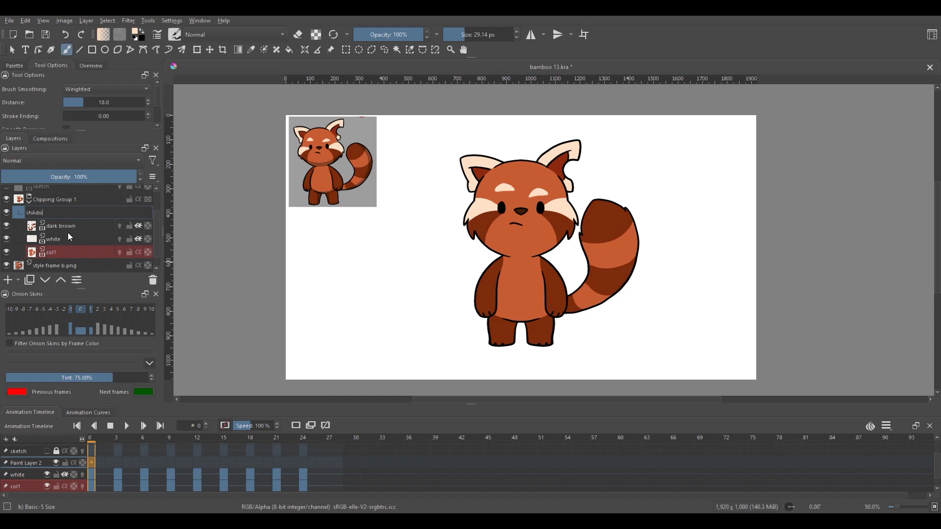
type("w")
key("Return")
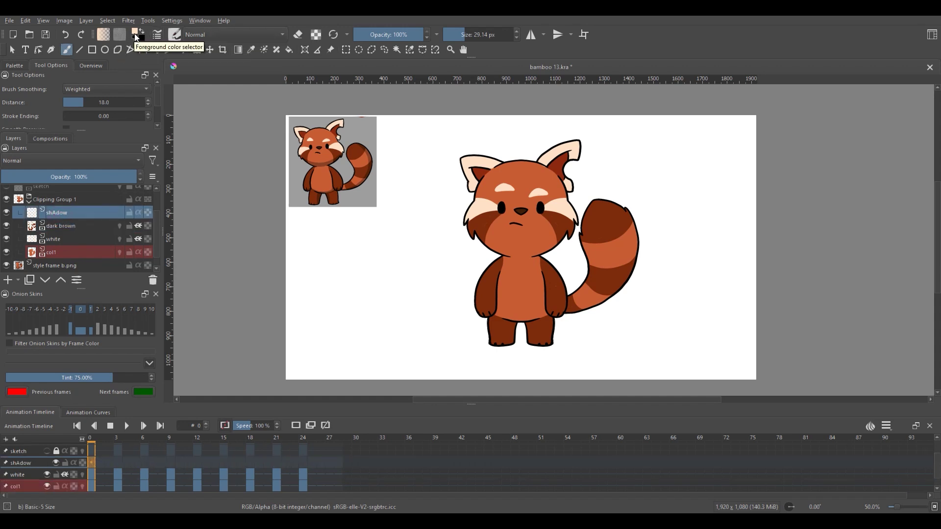
Choose black, set the shAdow layer to Multiply at 30% opacity, and set the brush smoothing distance to 270.
left_click(142, 30)
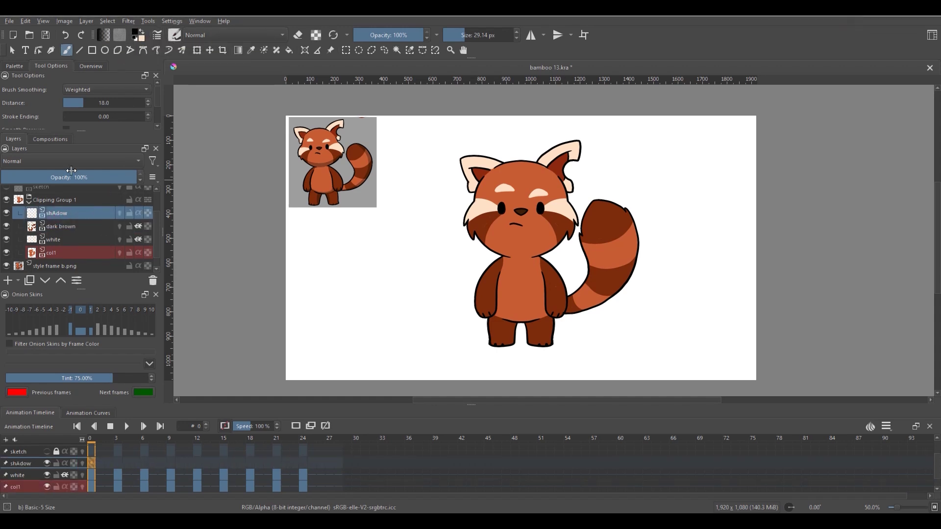
left_click(71, 162)
left_click(19, 152)
left_click_drag(54, 179, 50, 192)
left_click(115, 102)
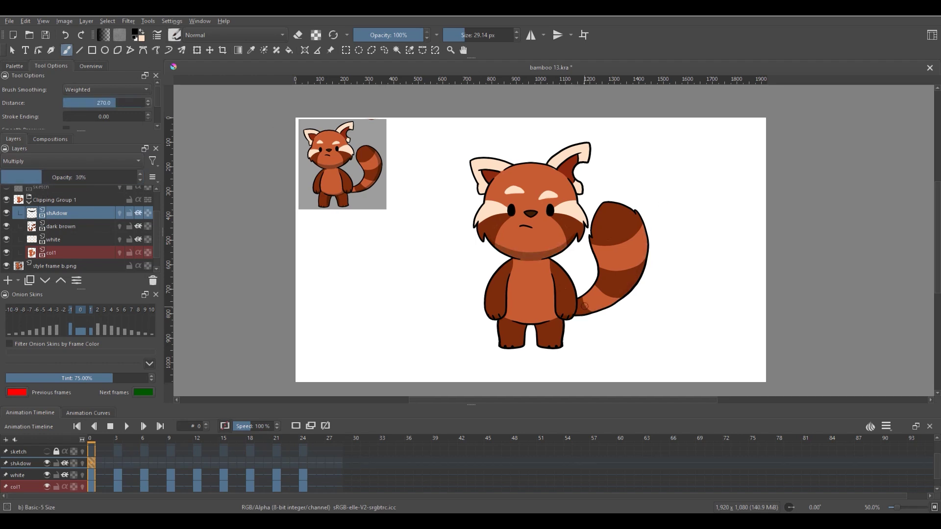
Shade the poses in frames 3 to 12 of the shAdow layer.
scroll(580, 285, "up", 1)
left_click(117, 463)
key("ctrl+minus")
key("alt+period")
key("alt+period")
key("alt+period")
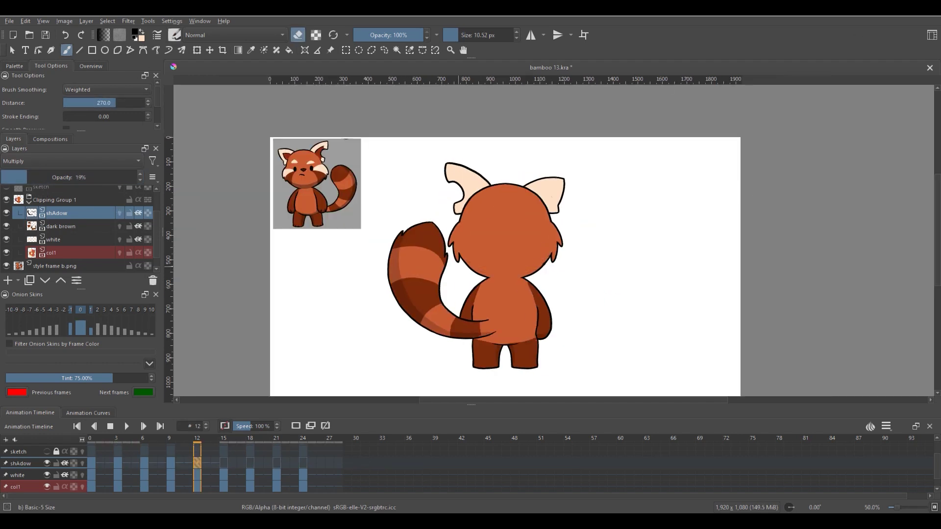
Shade the turned back view in frame 15 of the shAdow layer, comparing it with the neighbouring frames.
key("alt+period")
key("alt+comma")
key("alt+comma")
key("alt+period")
key("alt+period")
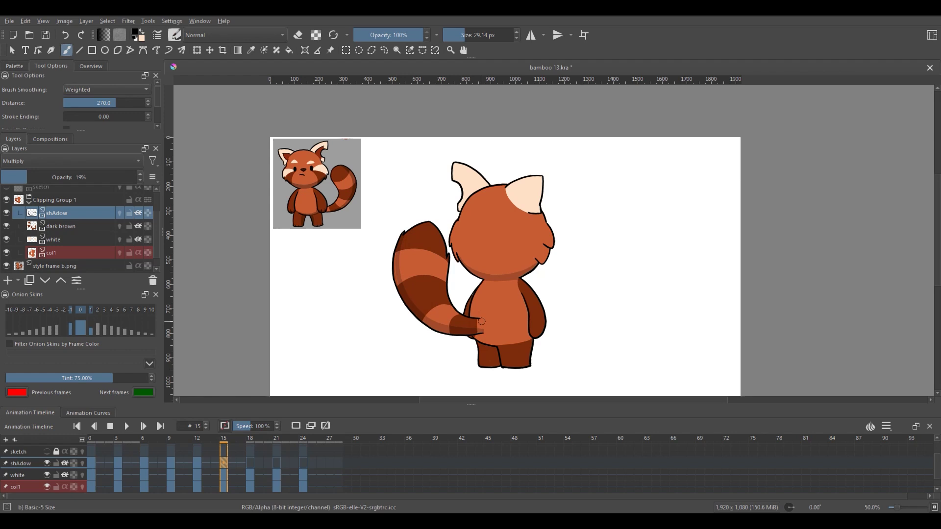
Shade the undersides of the head and body of the side view in frame 18 of the shAdow layer.
key("alt+comma")
key("alt+comma")
key("alt+period")
key("alt+period")
key("alt+period")
left_click_drag(471, 326, 497, 341)
left_click_drag(541, 267, 461, 263)
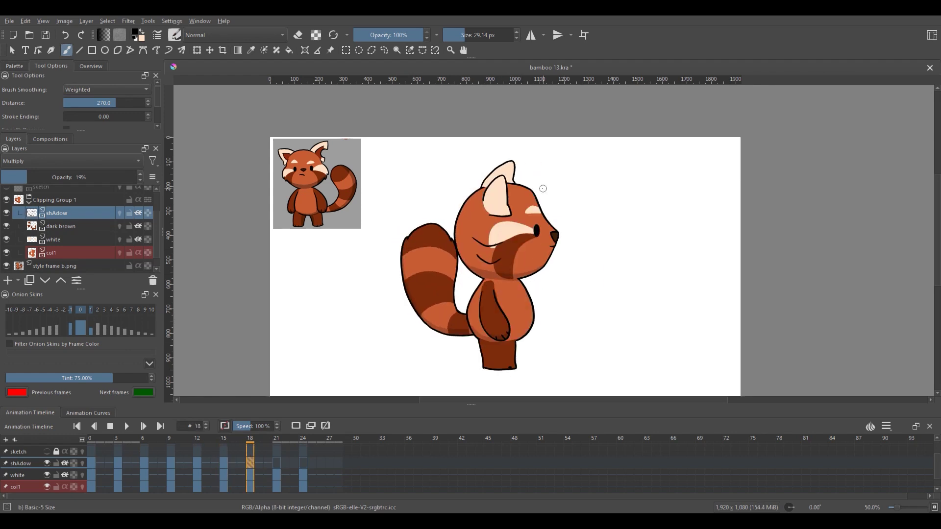
key("alt+period")
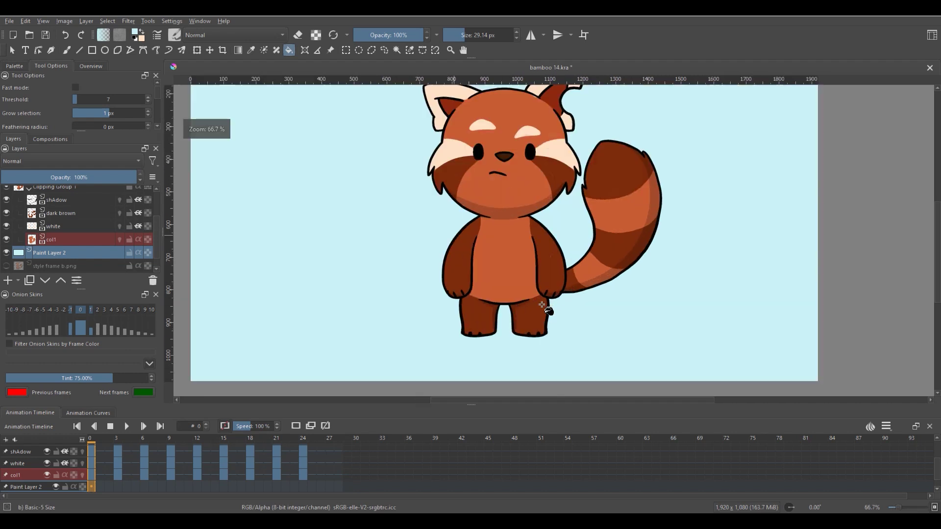
Add a paint layer above Paint Layer 2, set it to Multiply at 31% opacity, and set the brush size to 48.09 px.
key("Insert")
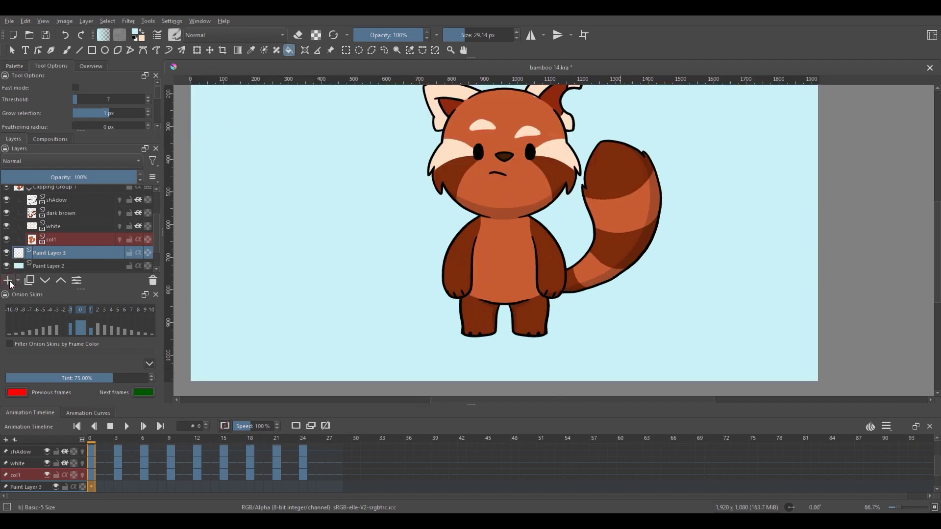
left_click(72, 161)
left_click_drag(69, 177, 43, 177)
key("b")
scroll(500, 346, "down", 2)
scroll(500, 346, "up", 1)
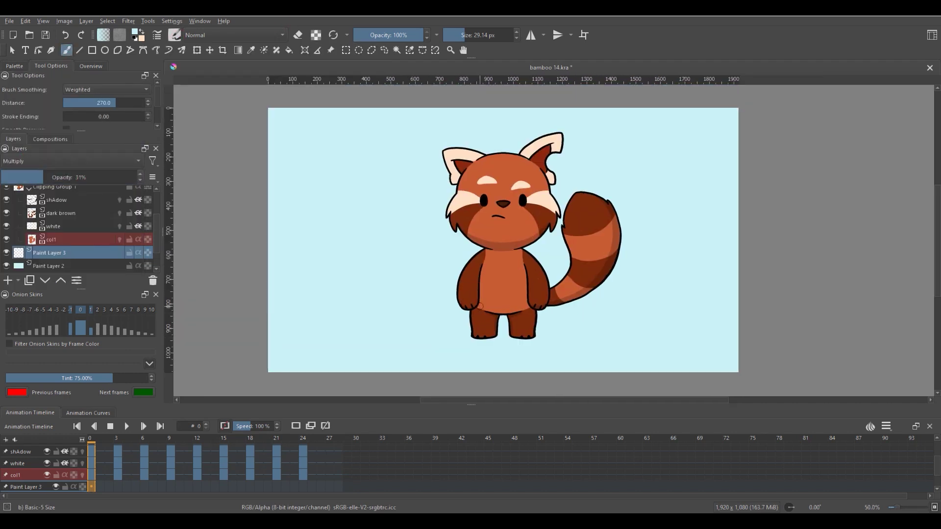
left_click_drag(459, 34, 469, 35)
left_click_drag(453, 343, 552, 340)
left_click(98, 177)
key("ctrl+z")
key("ctrl+z")
Set the foreground colour to black and paint a flat oval ground shadow beneath the feet in Paint Layer 3.
left_click(135, 32)
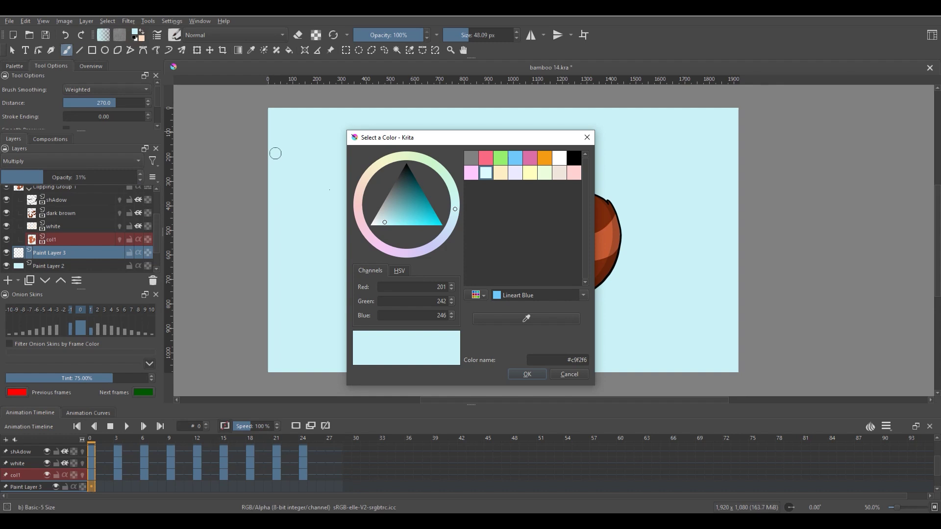
left_click(573, 155)
left_click(527, 374)
left_click_drag(451, 341, 545, 338)
Lower the ground shadow layer's opacity to 16% and play the animation.
key("ctrl+t")
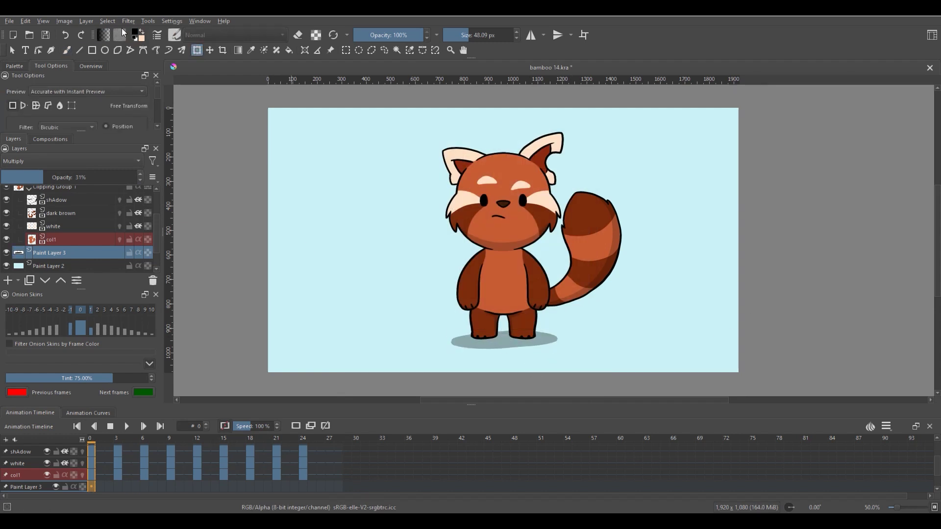
key("b")
left_click(126, 426)
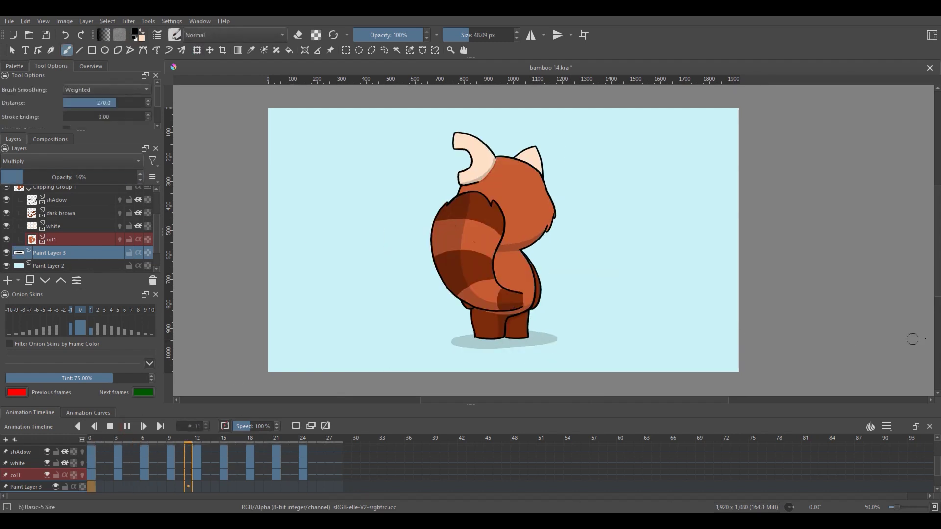